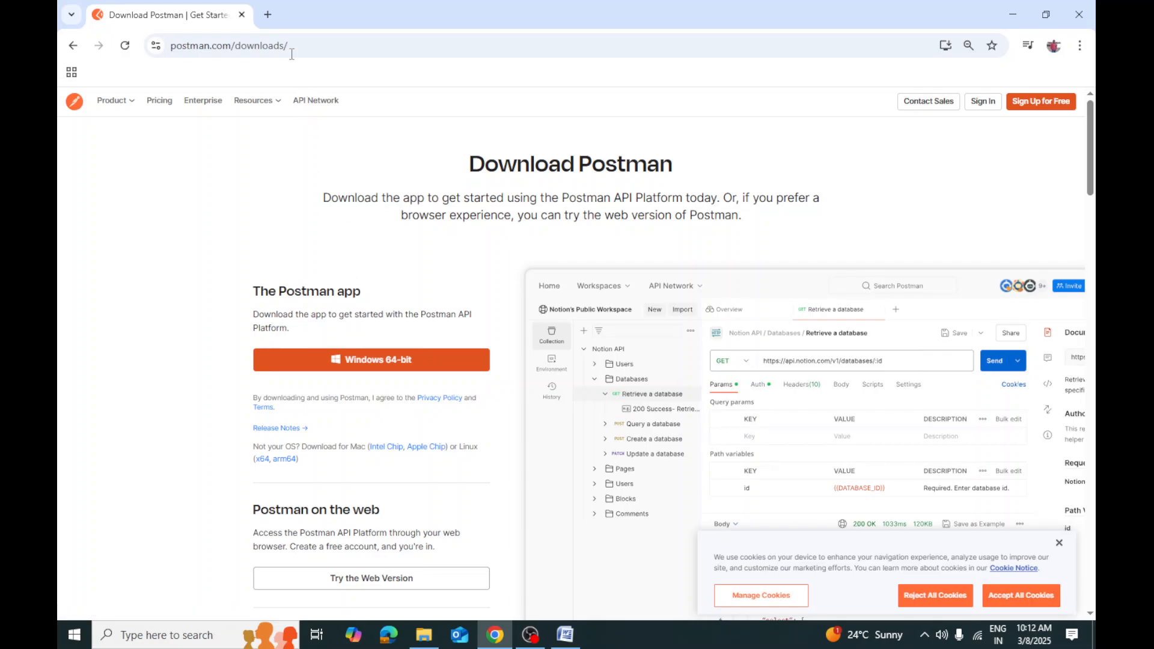
Search 'download postman for mac' in a new tab and open the Postman Agent page, showing its download options
left_click(275, 11)
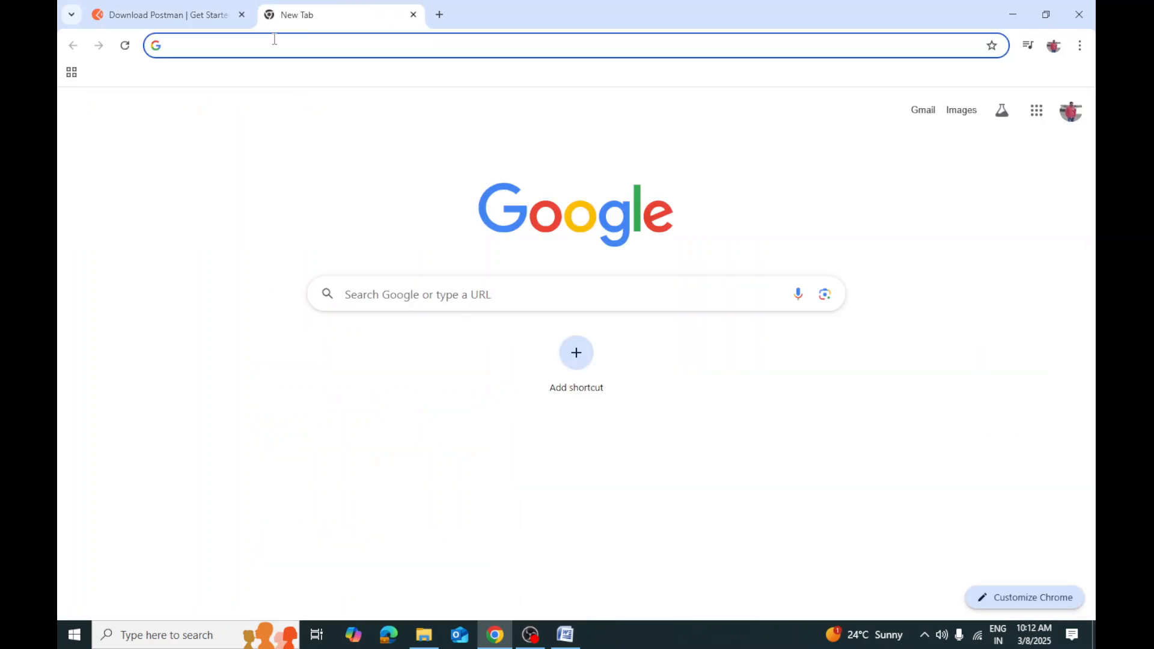
type("dow")
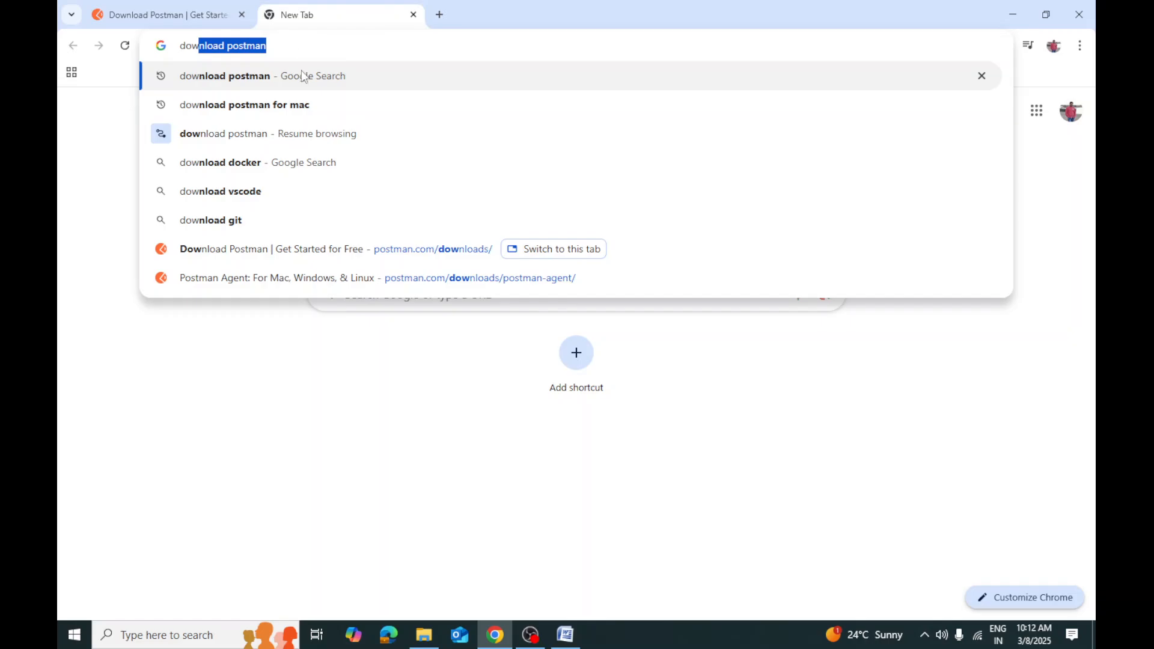
left_click(287, 106)
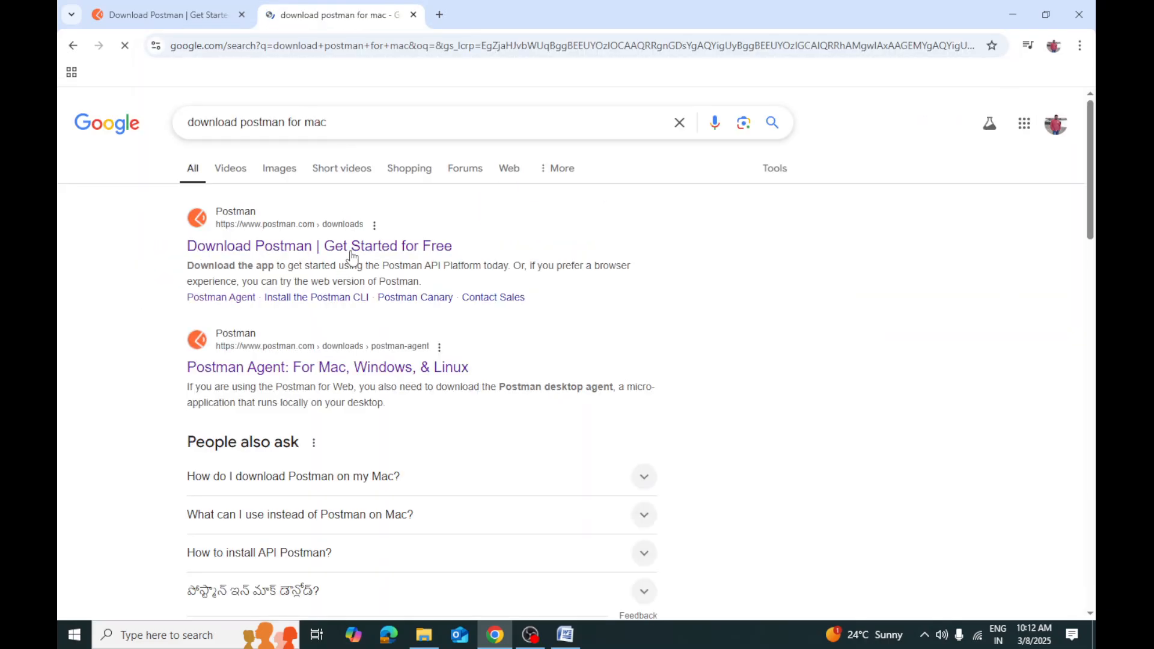
left_click(353, 253)
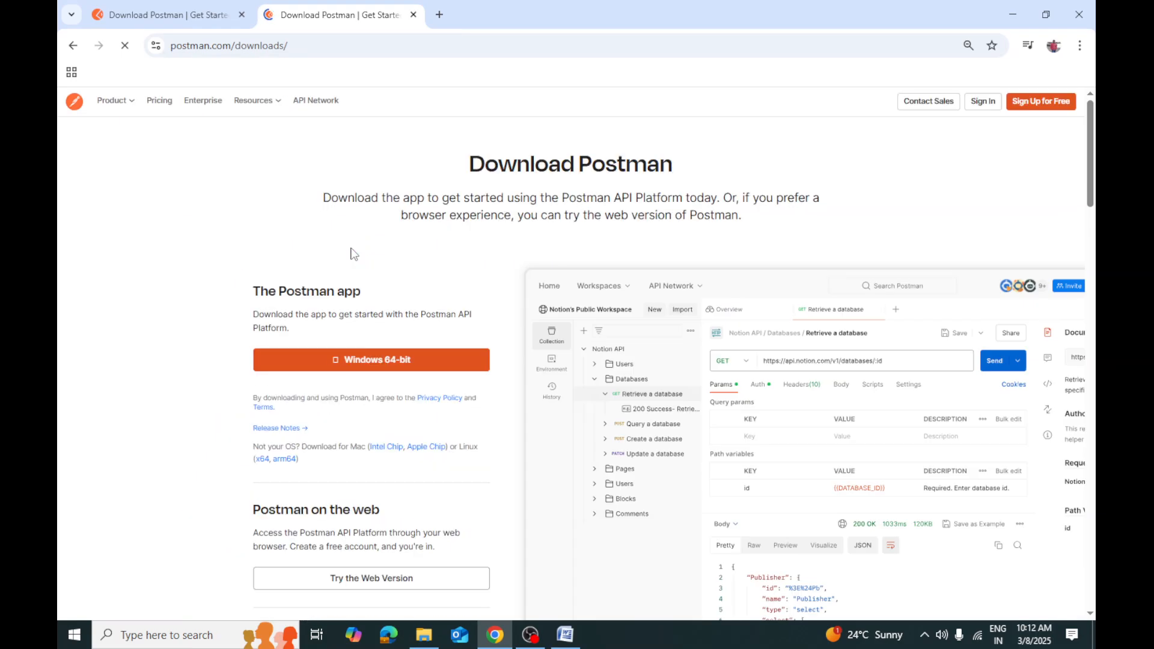
left_click(73, 46)
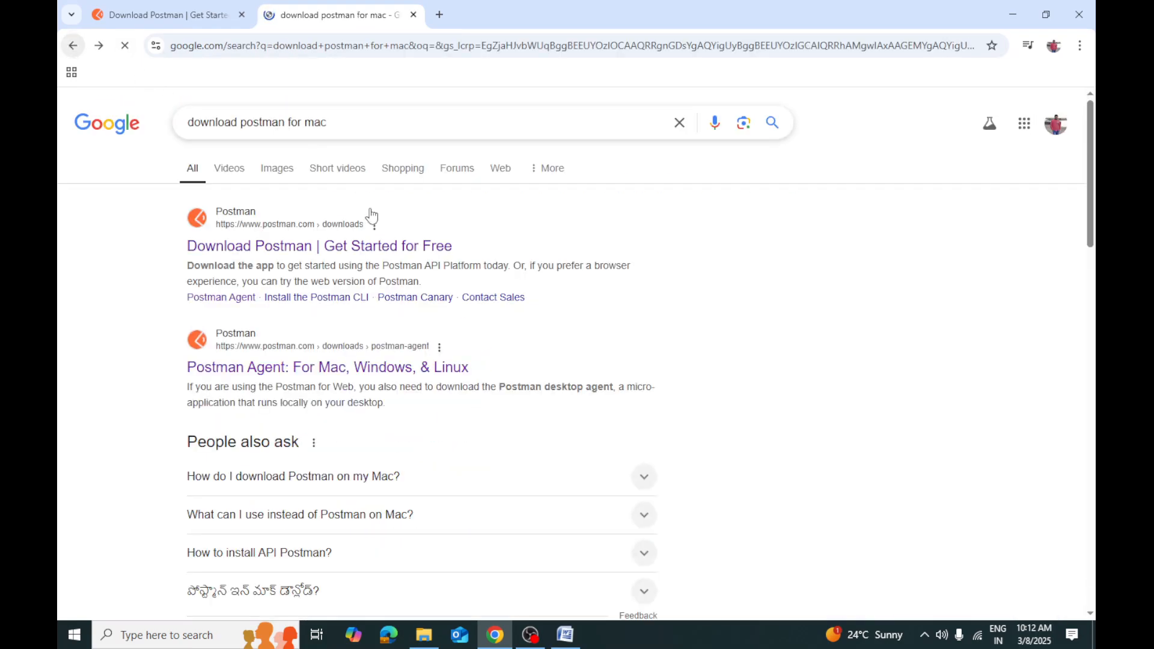
left_click(381, 379)
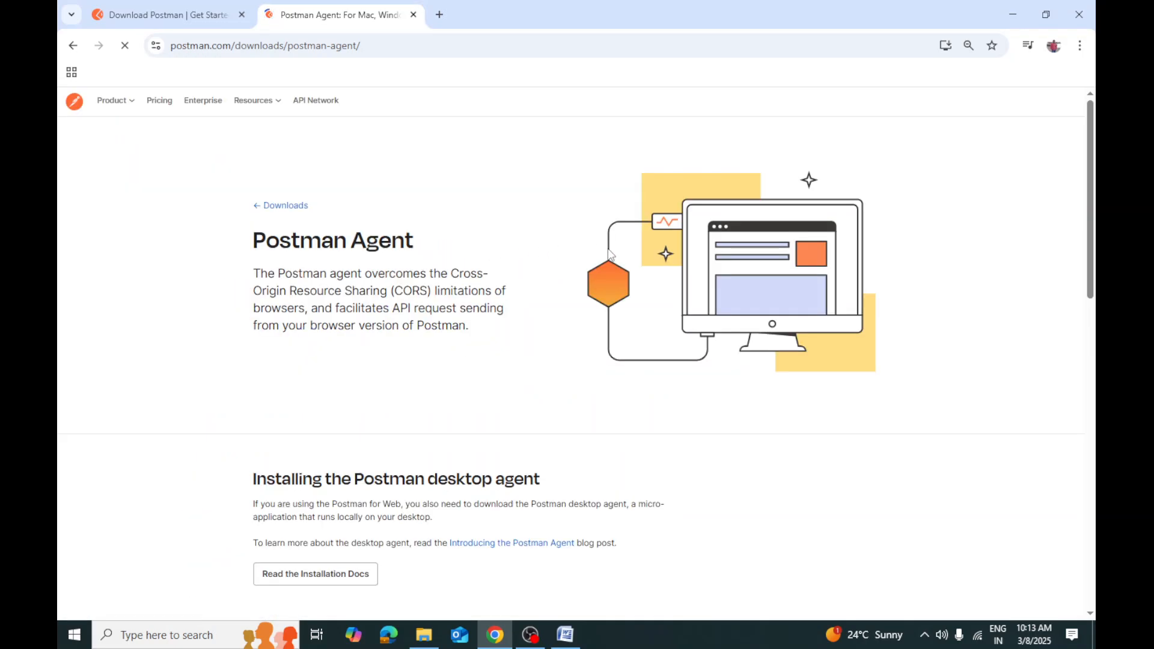
scroll(628, 301, "down", 5)
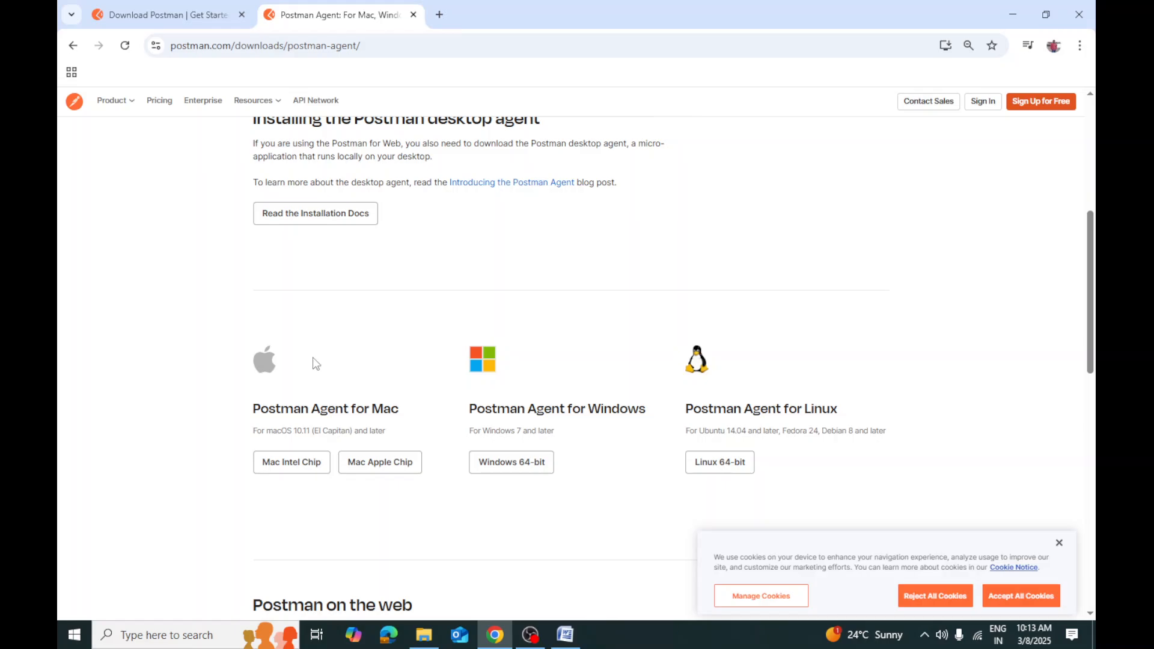
Download the Windows 64-bit installer Postman-win64-Setup.exe (147 MB) and show it in the Downloads folder
left_click(205, 16)
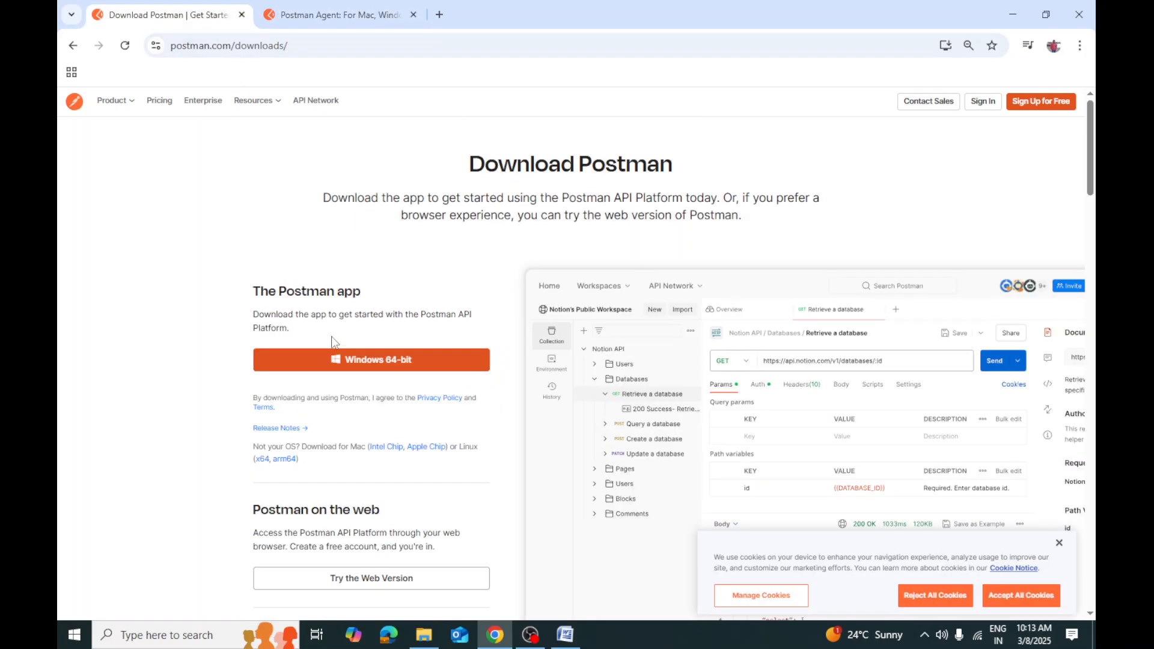
left_click(394, 364)
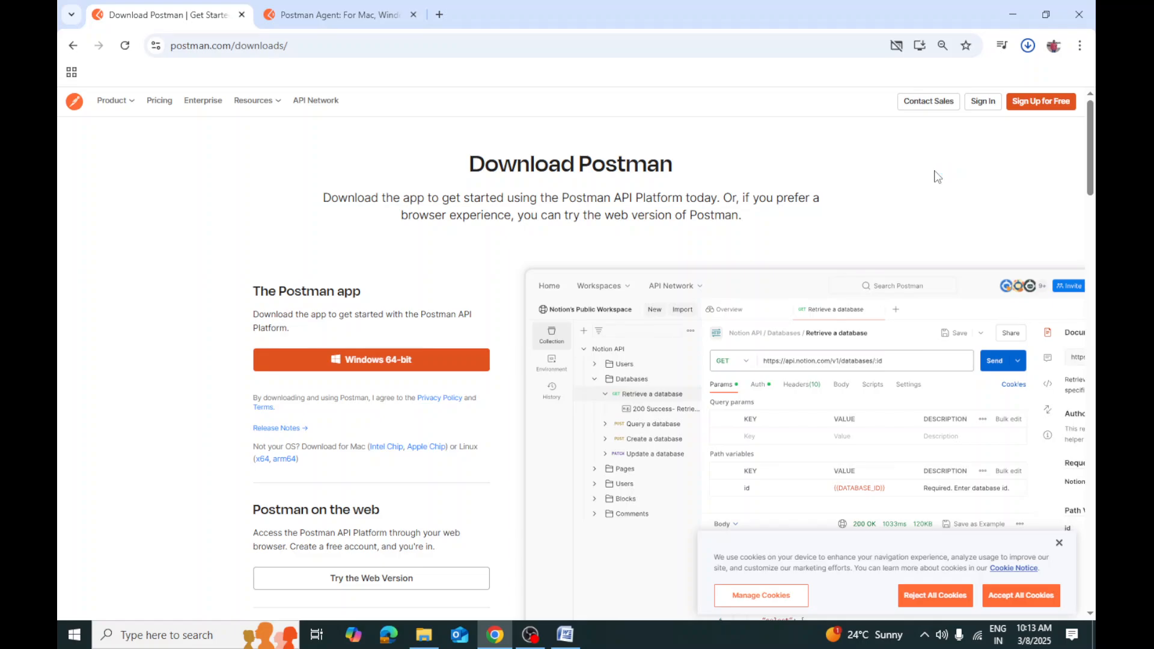
left_click(1027, 52)
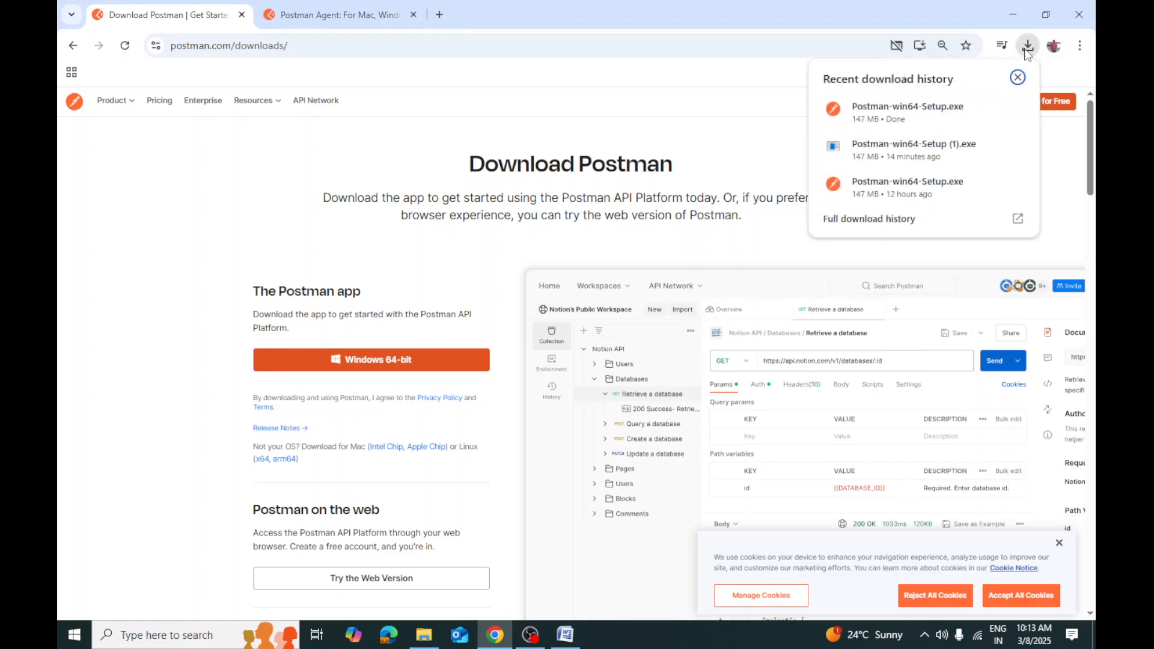
left_click(989, 109)
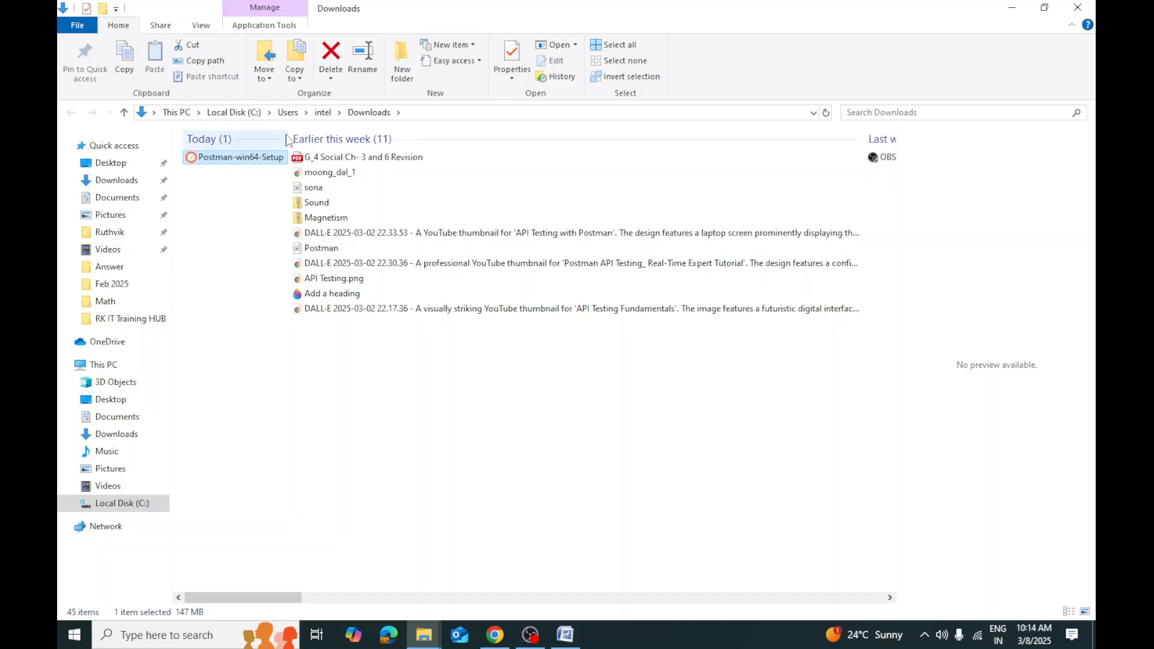
Switch the Downloads folder to Medium icons and run Postman-win64-Setup
left_click(200, 24)
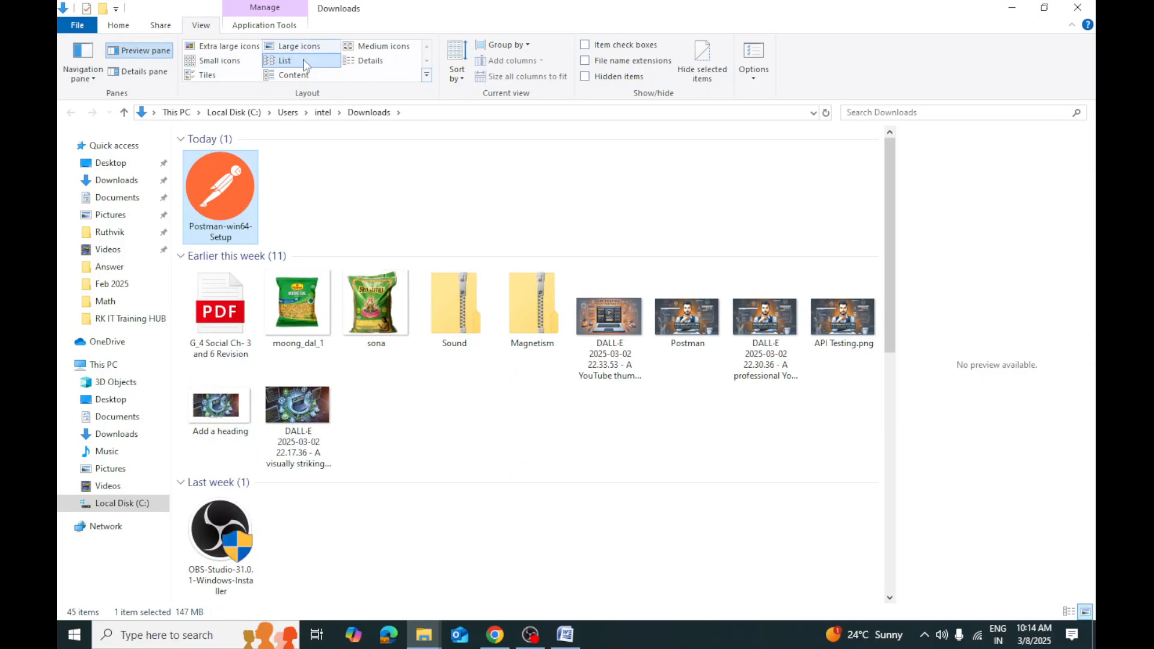
left_click(383, 48)
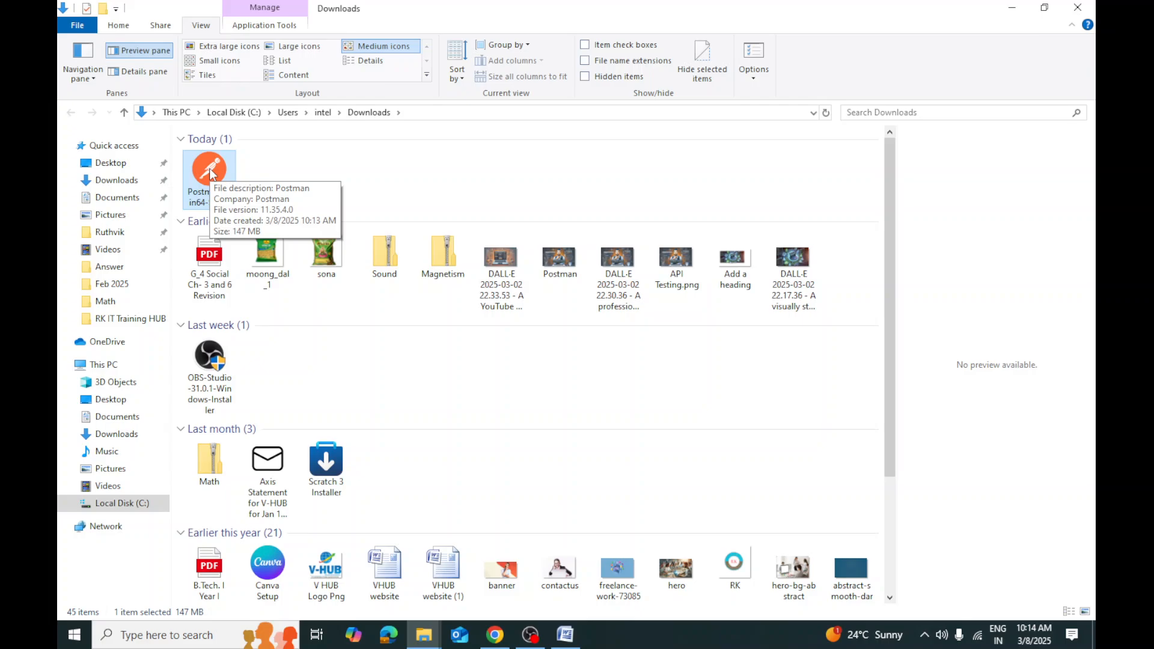
double_click(209, 168)
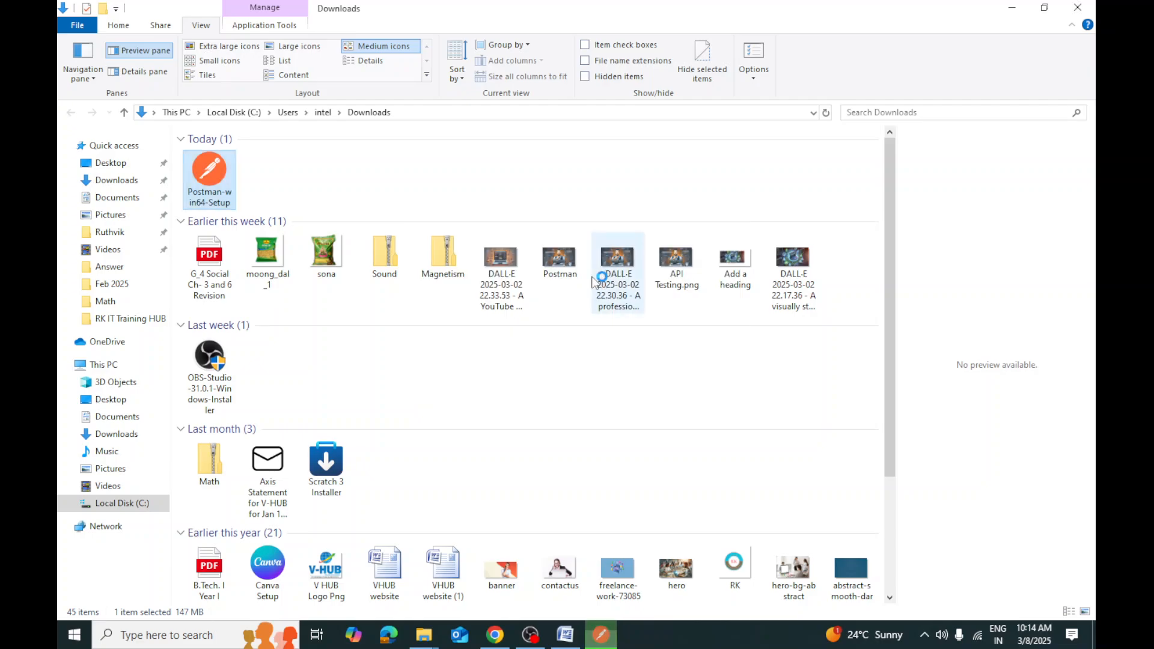
Minimize File Explorer, Chrome and Word, then bring the Postman window forward and move it right
left_click(1013, 8)
left_click(1016, 13)
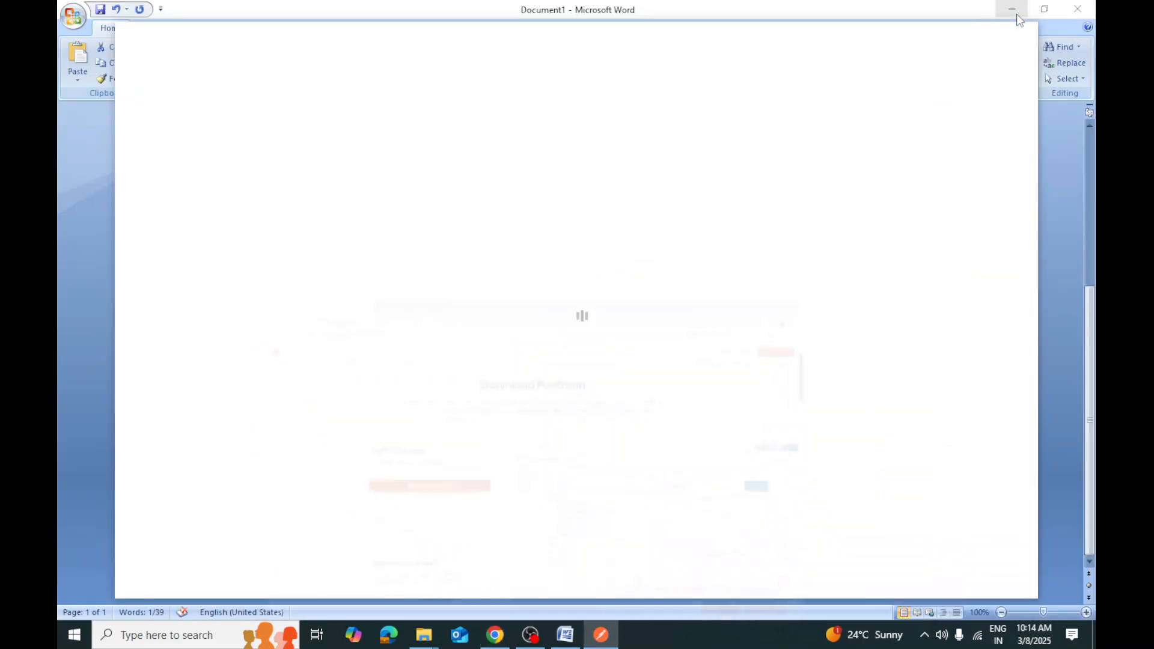
left_click(1017, 9)
left_click(1016, 7)
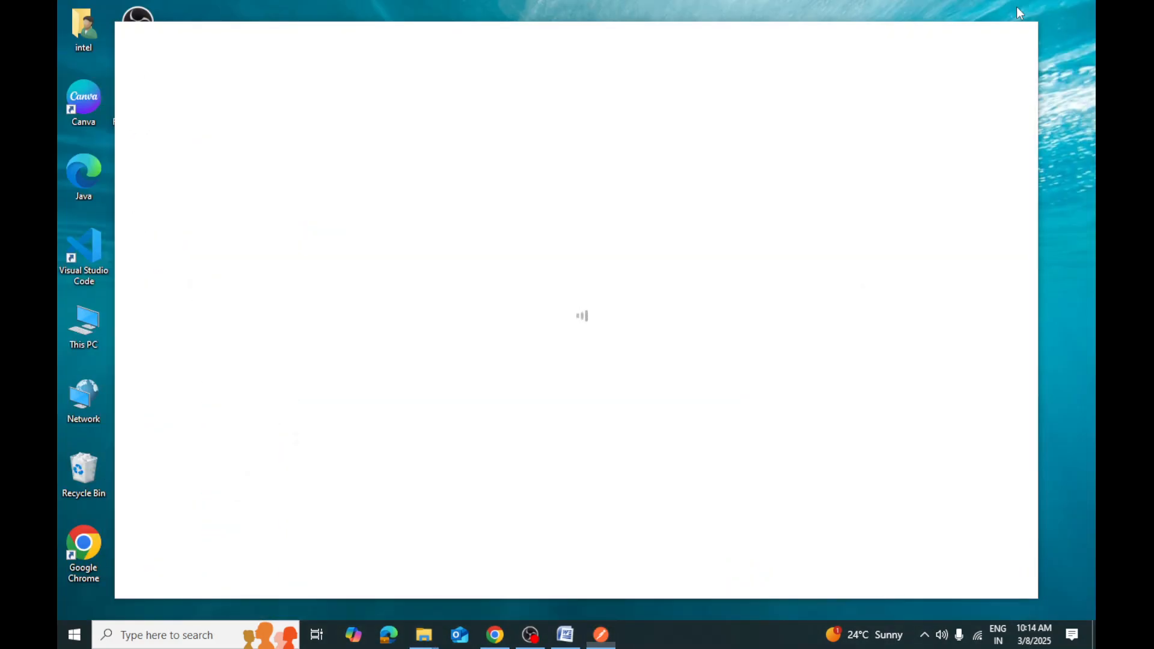
left_click(557, 28)
left_click(502, 30)
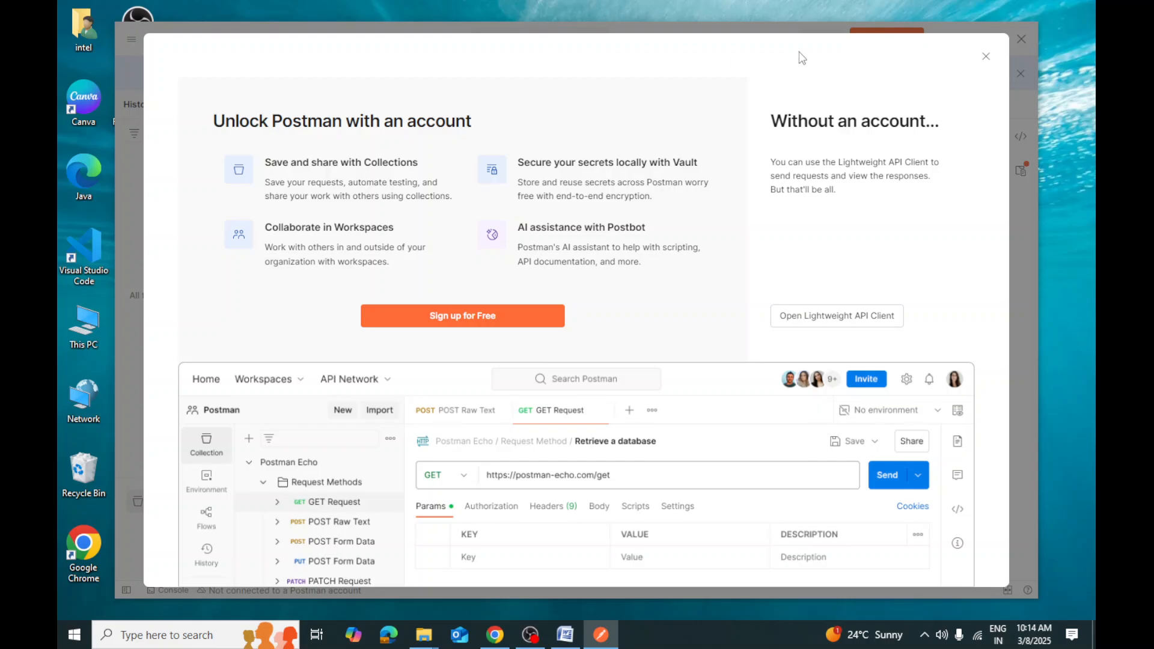
left_click_drag(795, 33, 874, 32)
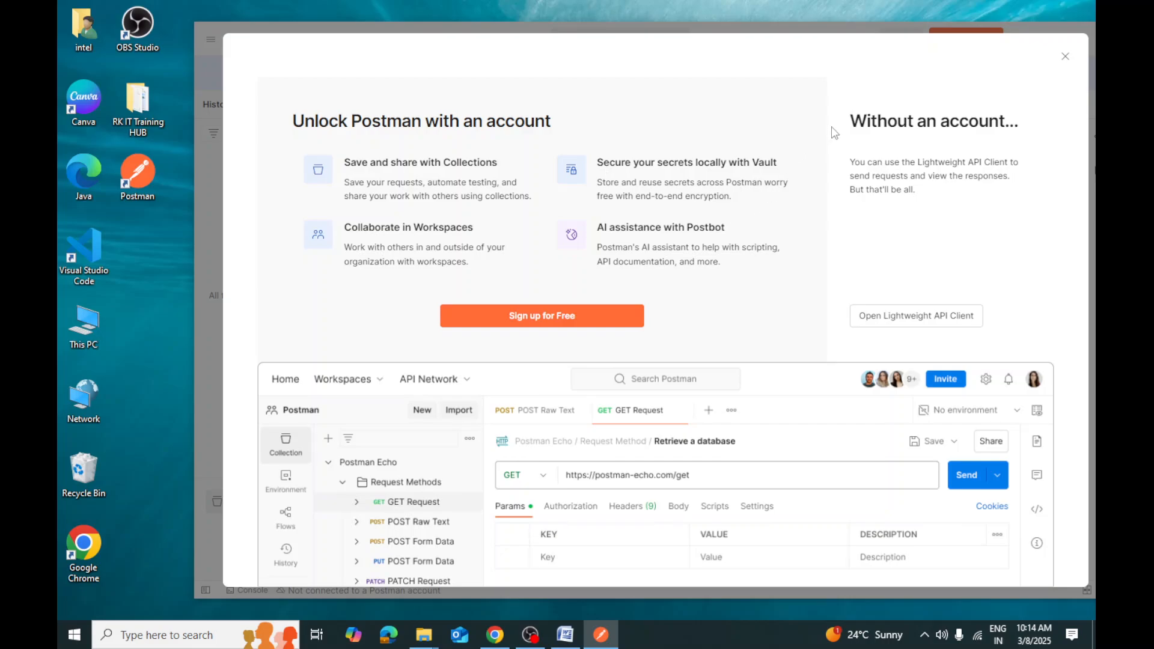
Dismiss the sign-up prompt and choose Create Account, then Create Free Account, to reach the browser form
left_click(1064, 59)
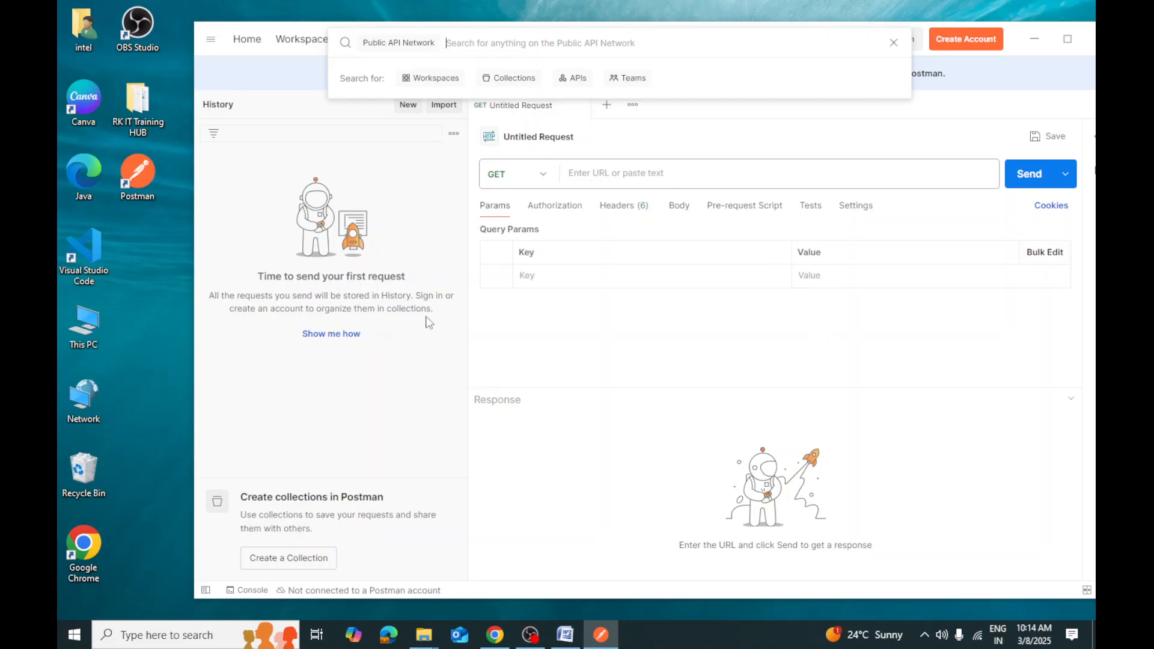
left_click(257, 44)
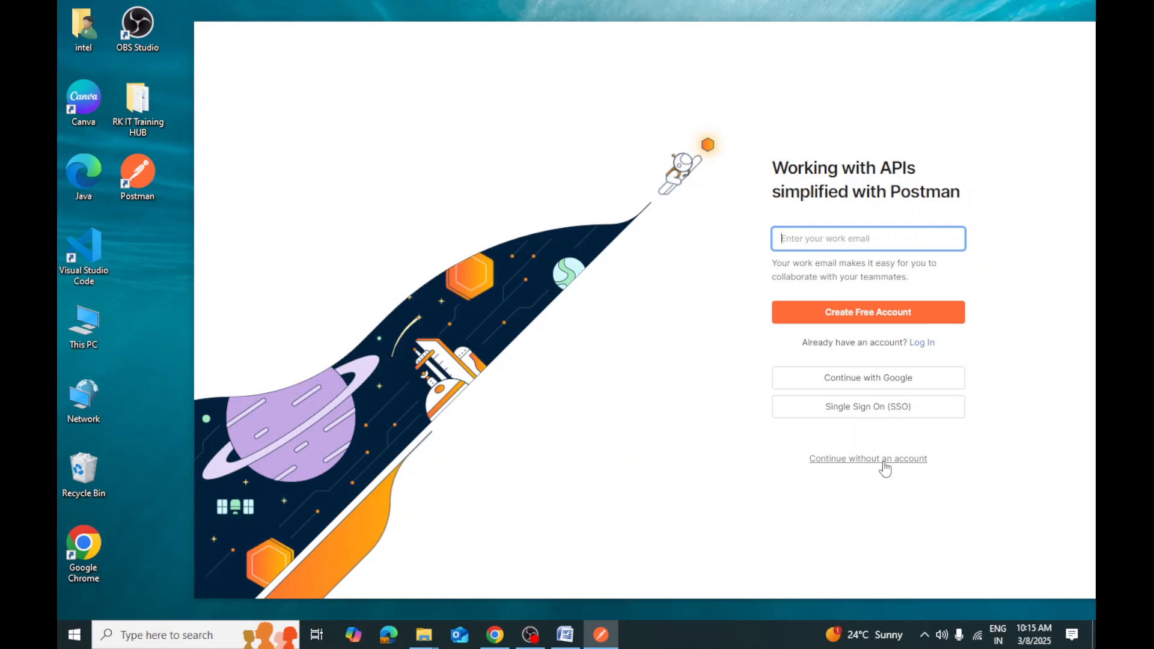
left_click(876, 314)
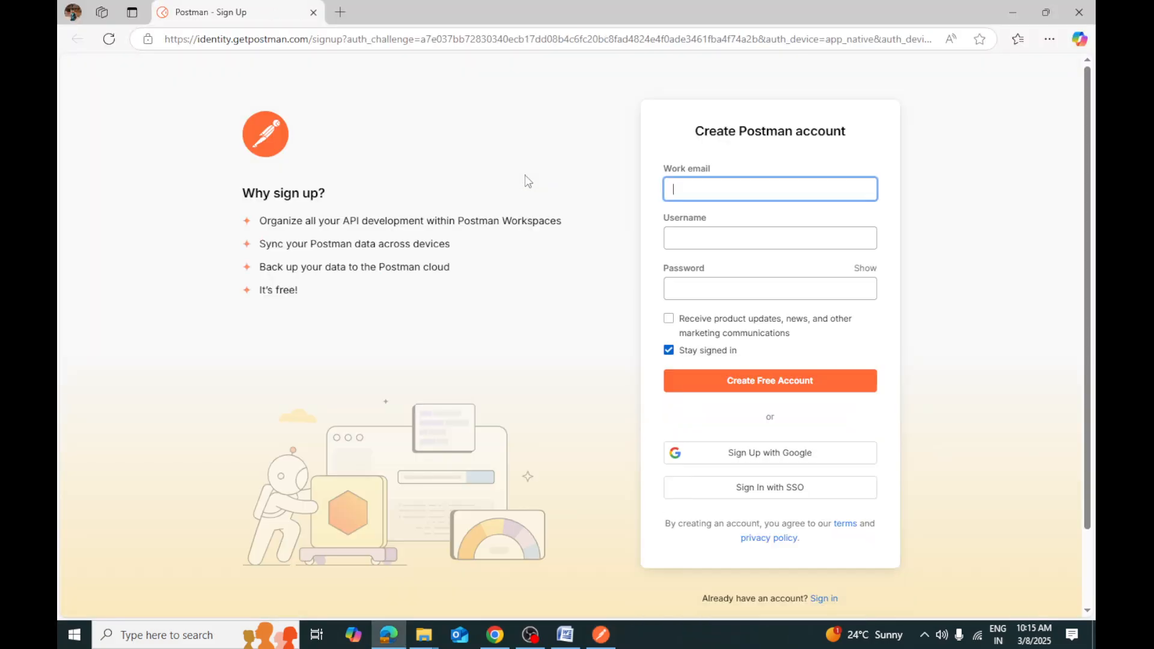
Autofill the saved work email and replace the autofilled password with a new one rated Fair
left_click(691, 187)
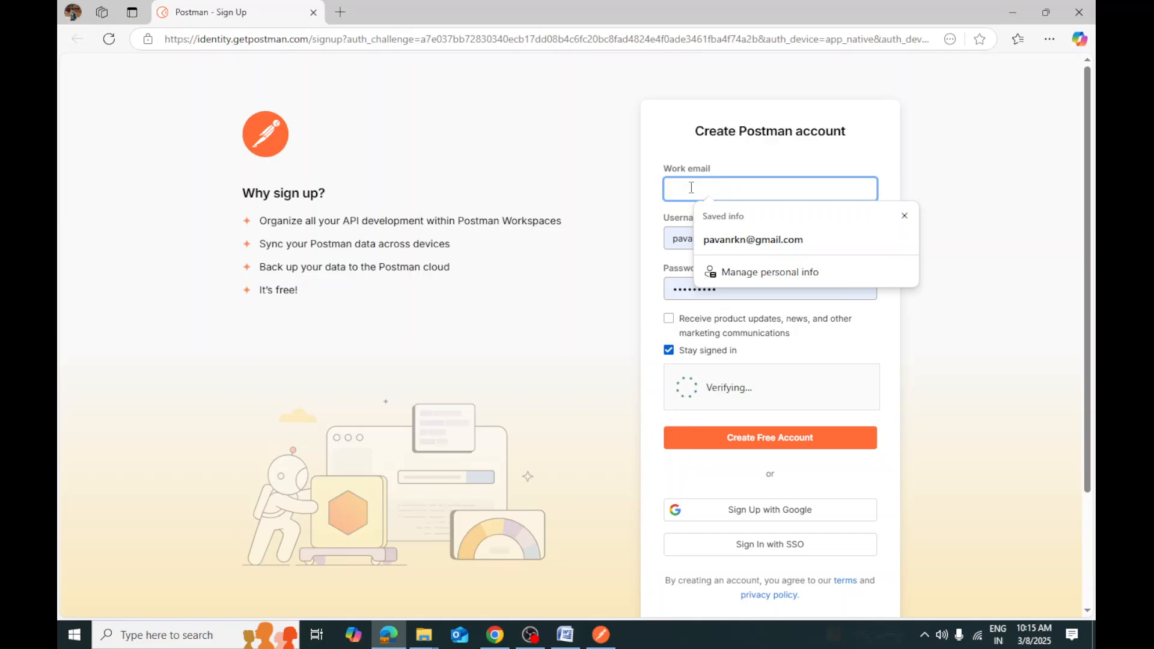
left_click(755, 239)
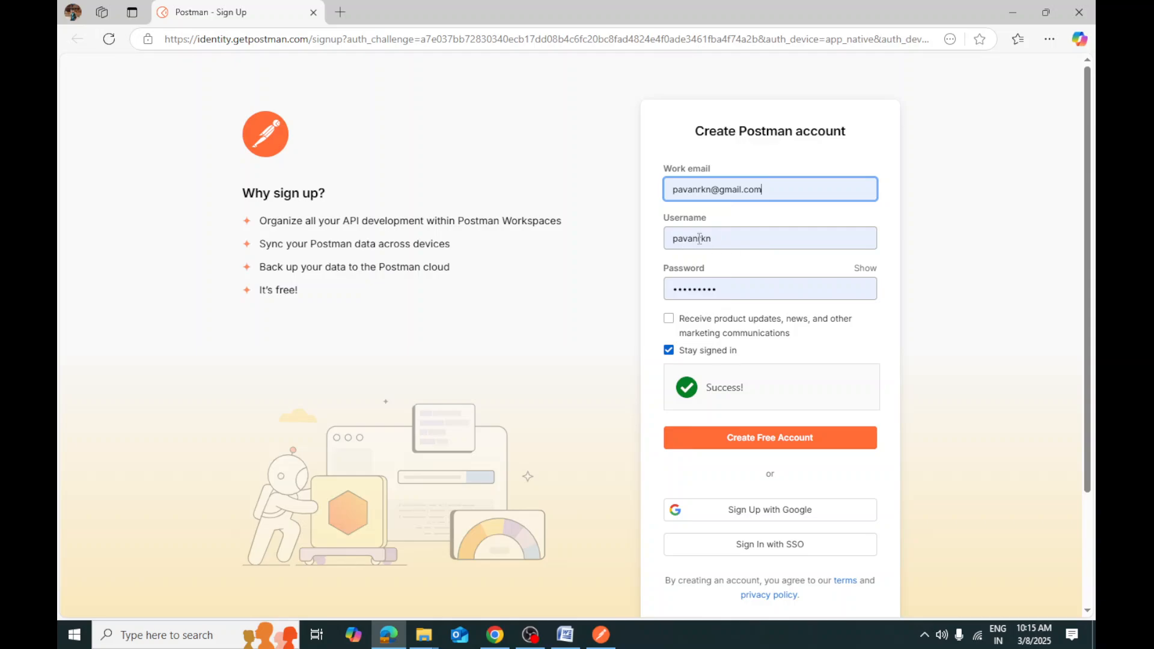
left_click(729, 290)
left_click_drag(729, 289, 651, 299)
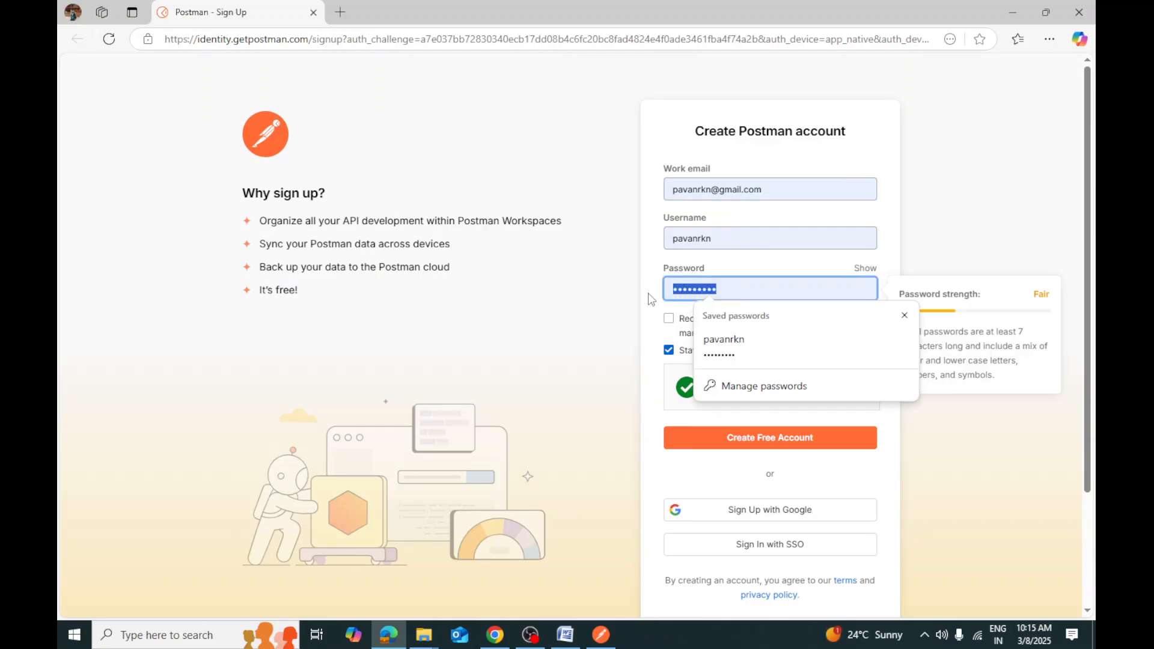
type("Pa")
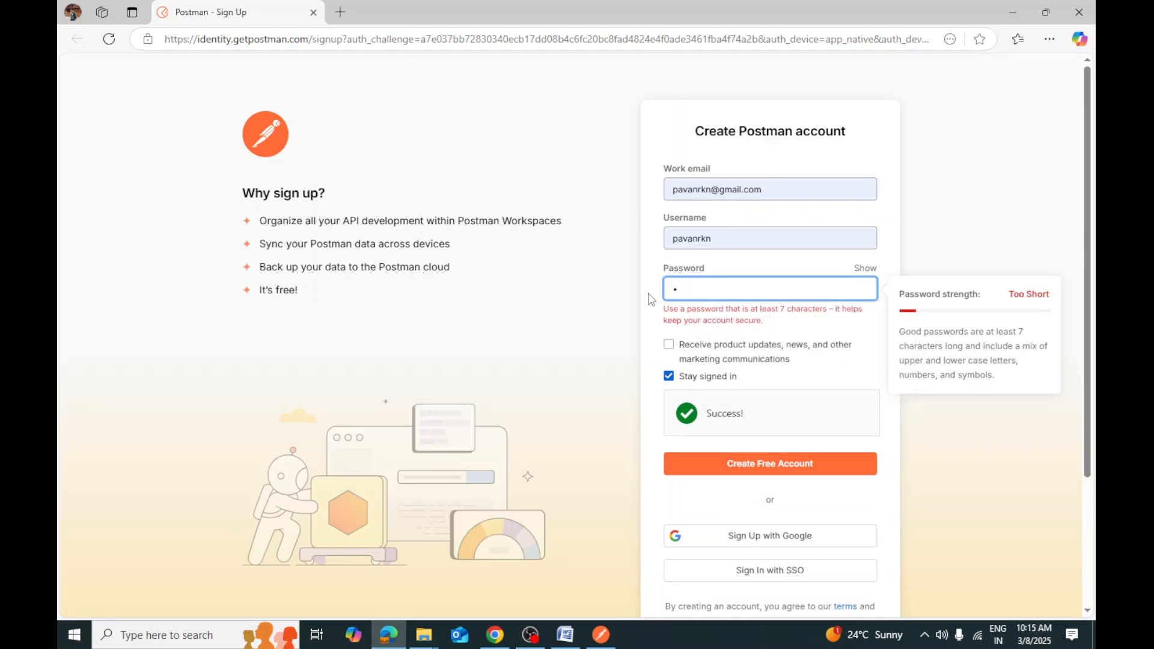
key("BackSpace")
type("Pav")
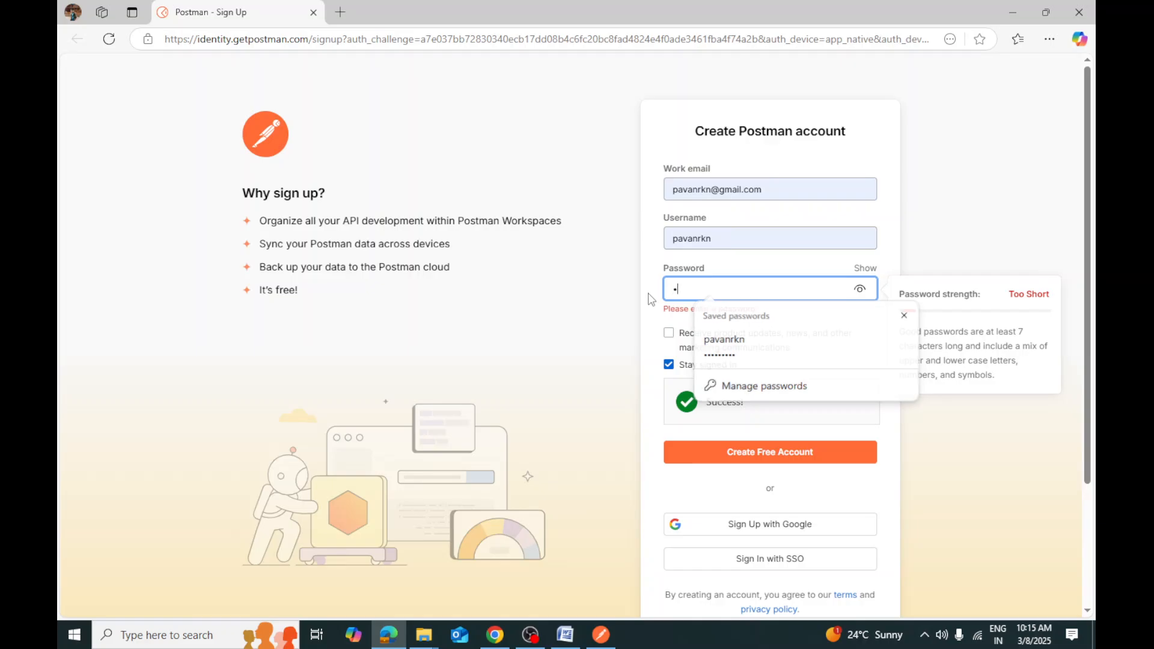
type("••••••")
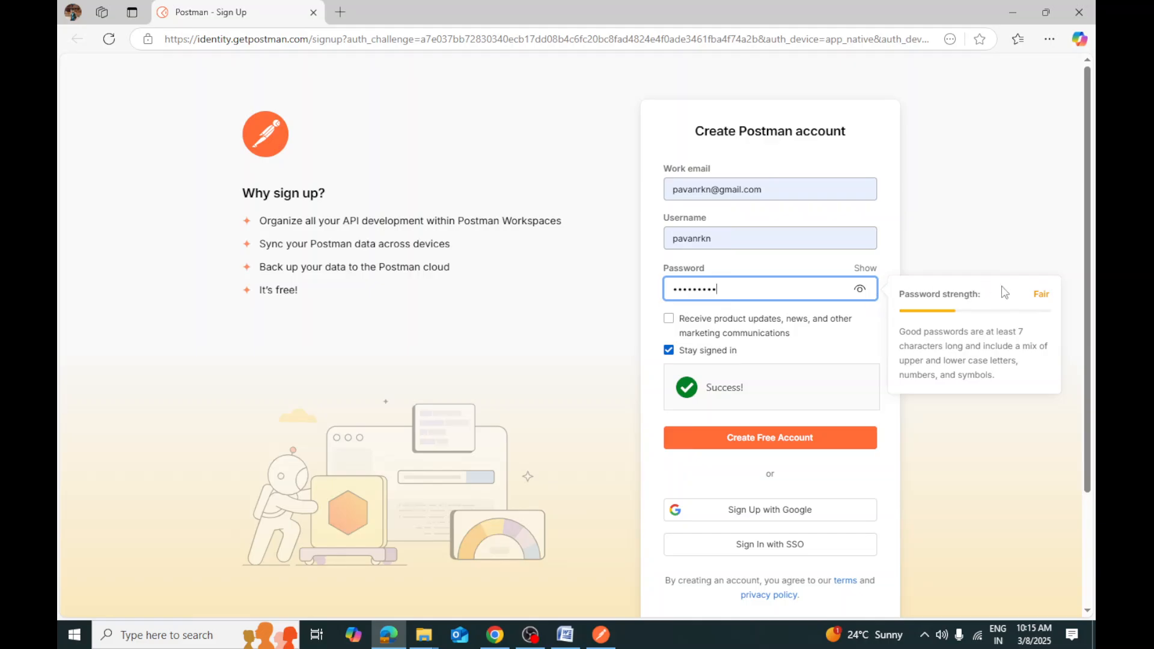
Submit the form, revise the taken username, resubmit, then partly retype the already-registered work email
left_click(783, 443)
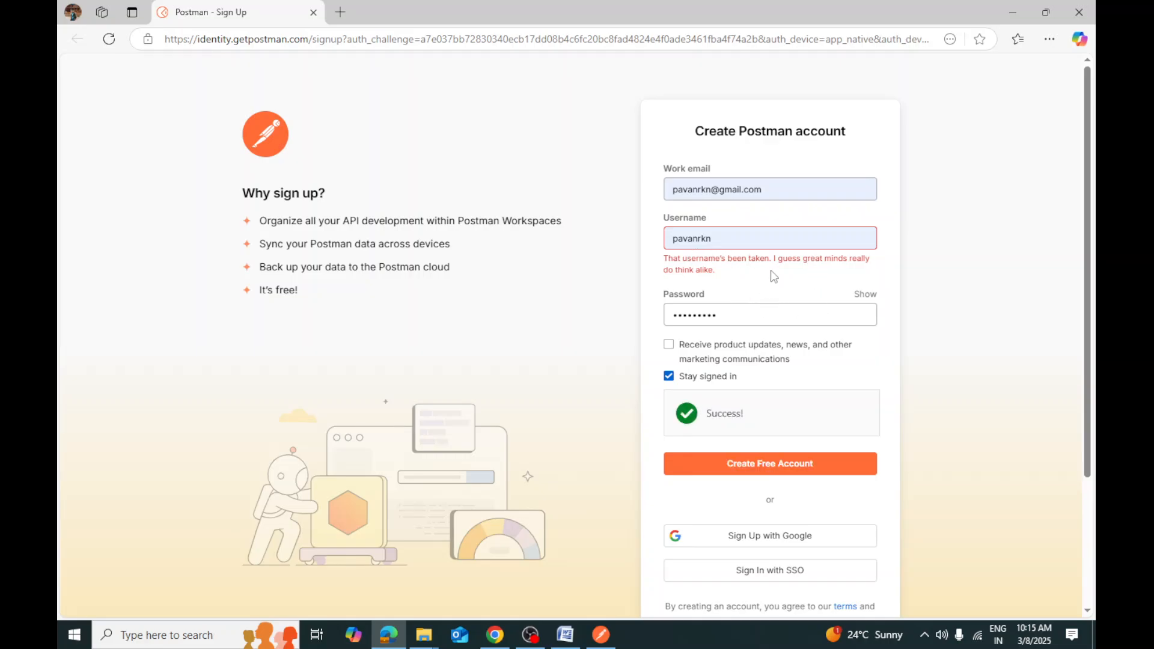
left_click(721, 238)
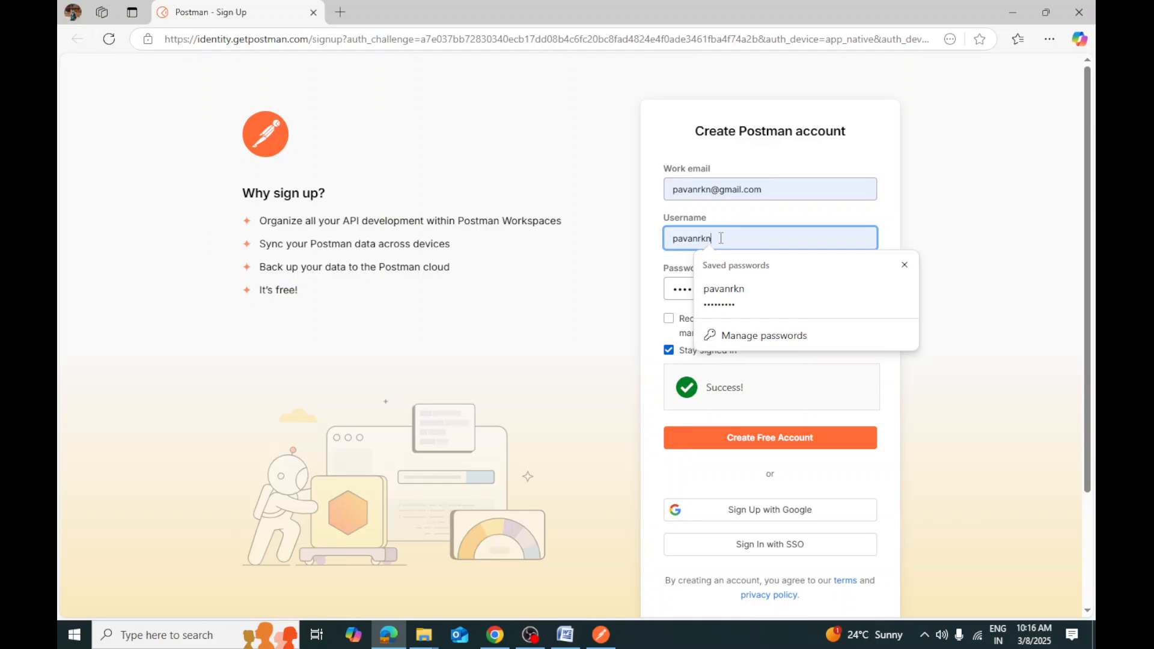
type("IT")
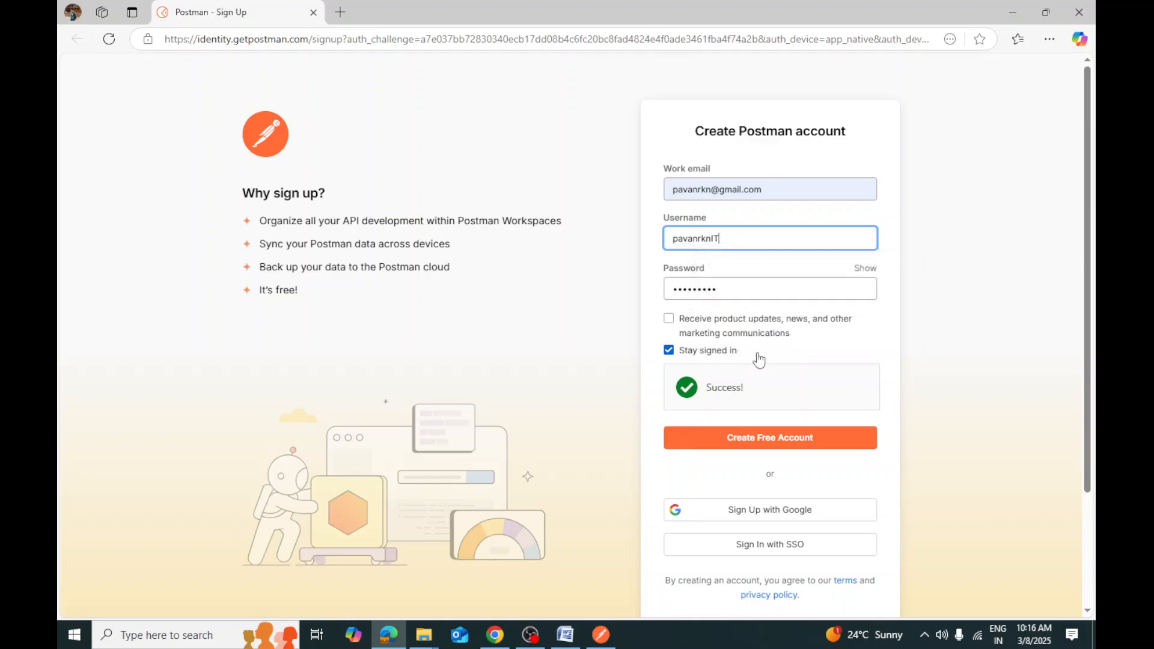
left_click(784, 431)
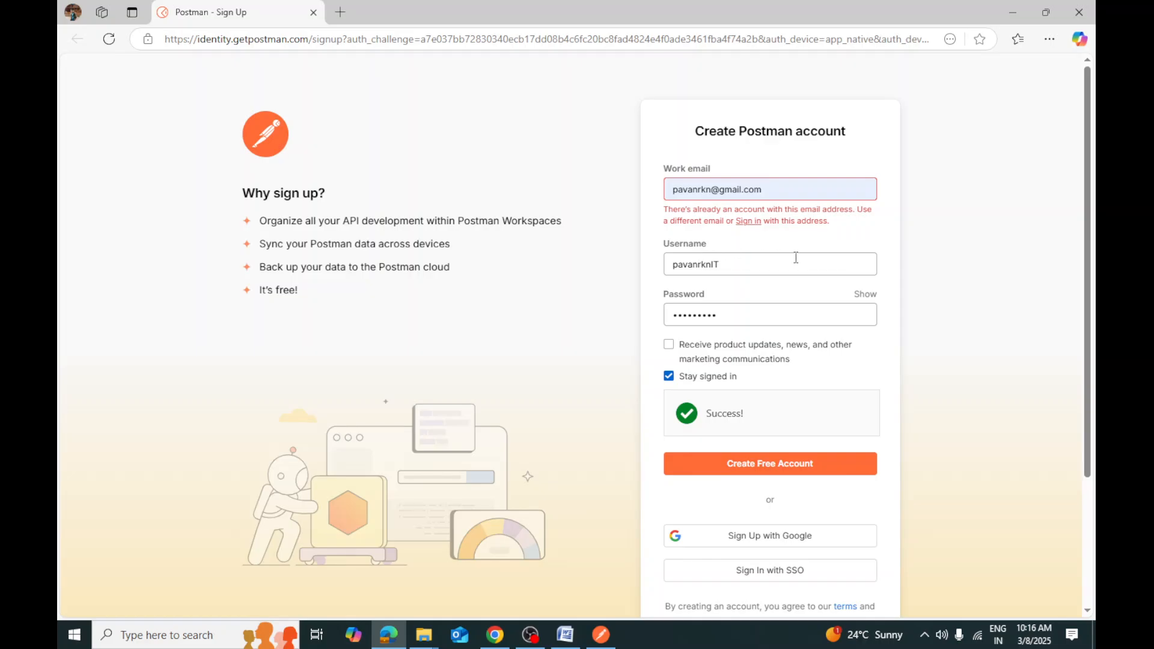
left_click_drag(710, 189, 672, 189)
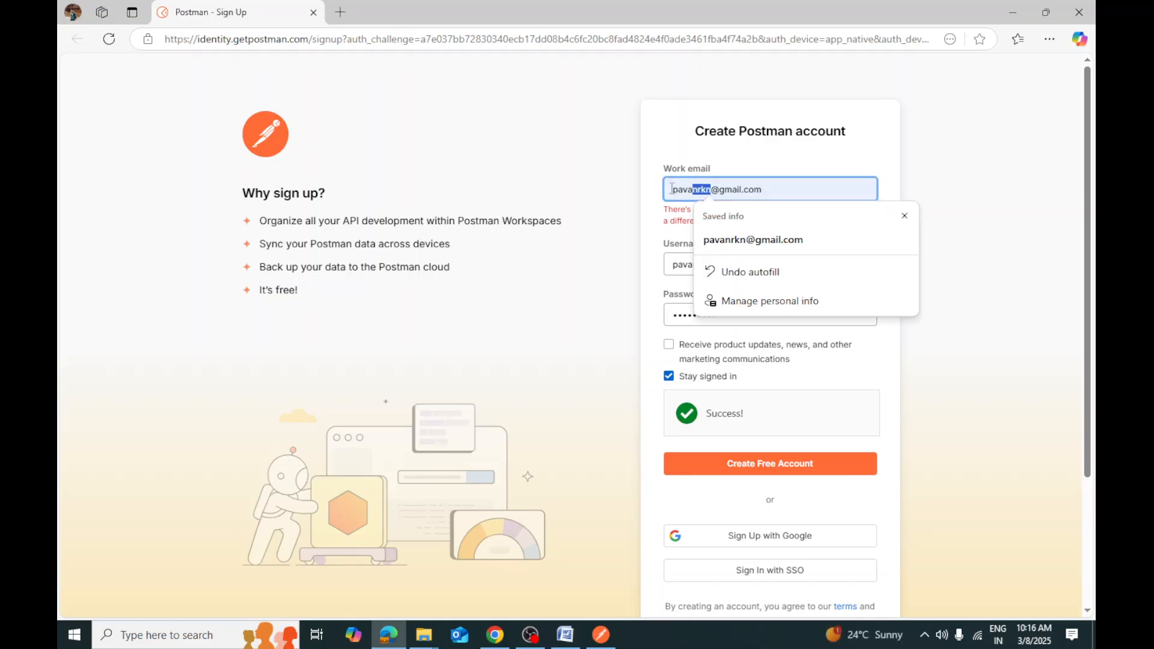
type("rk")
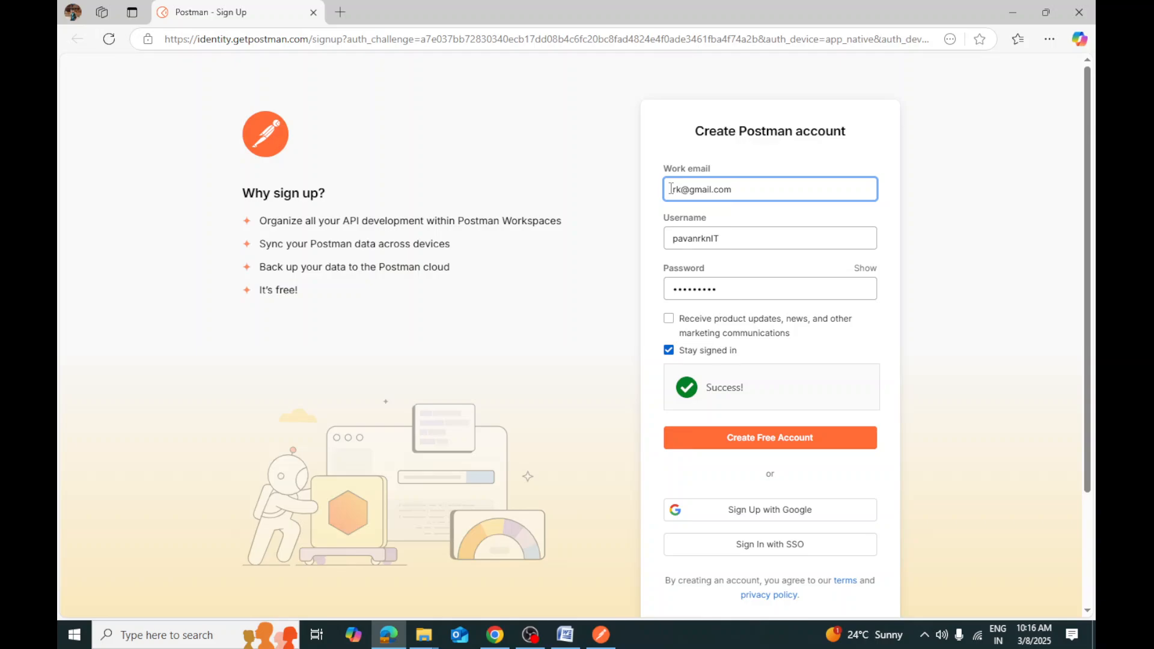
type("pone")
Resubmit to create the account, save its password in Edge, and always allow the site to open Postman
left_click(797, 440)
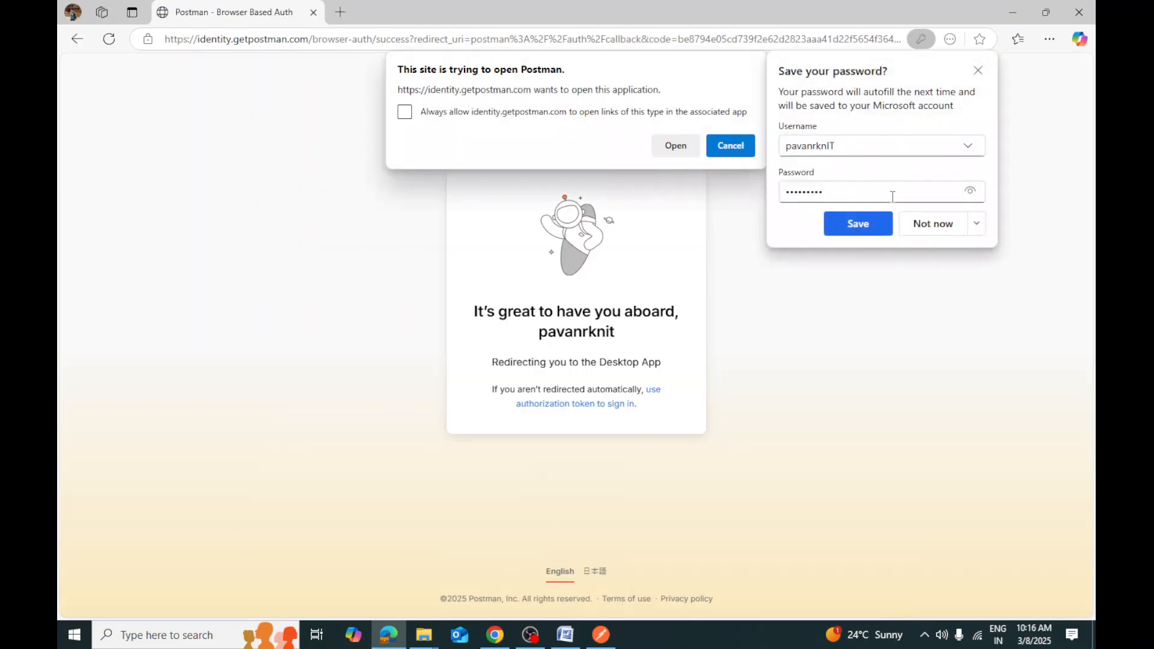
double_click(830, 146)
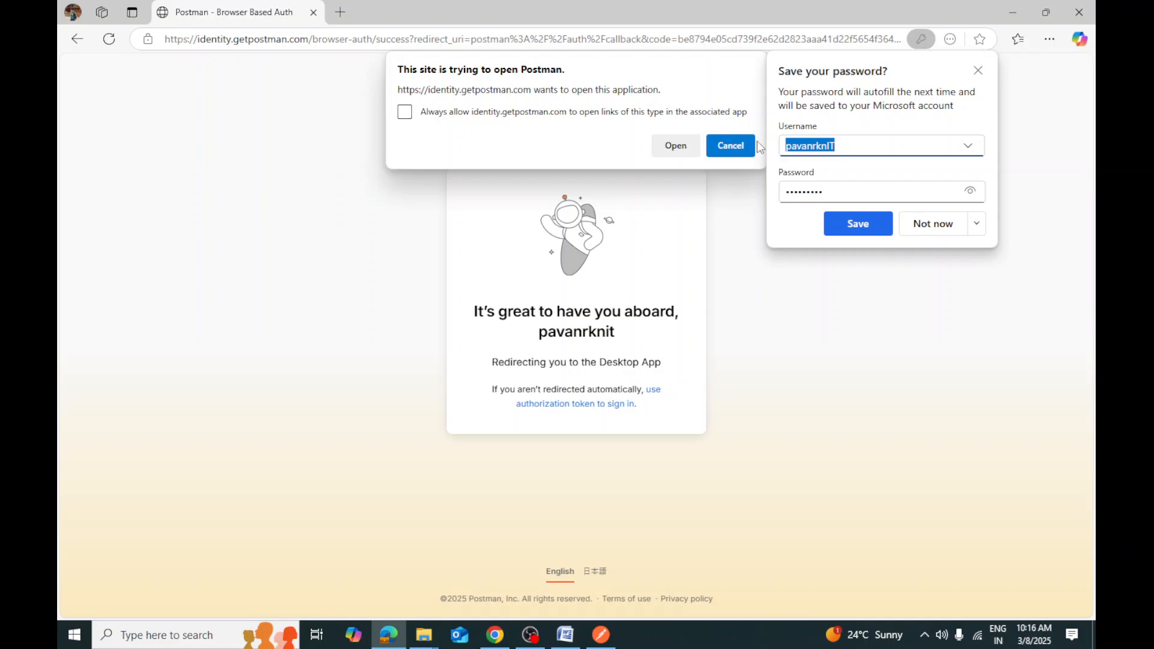
left_click(854, 225)
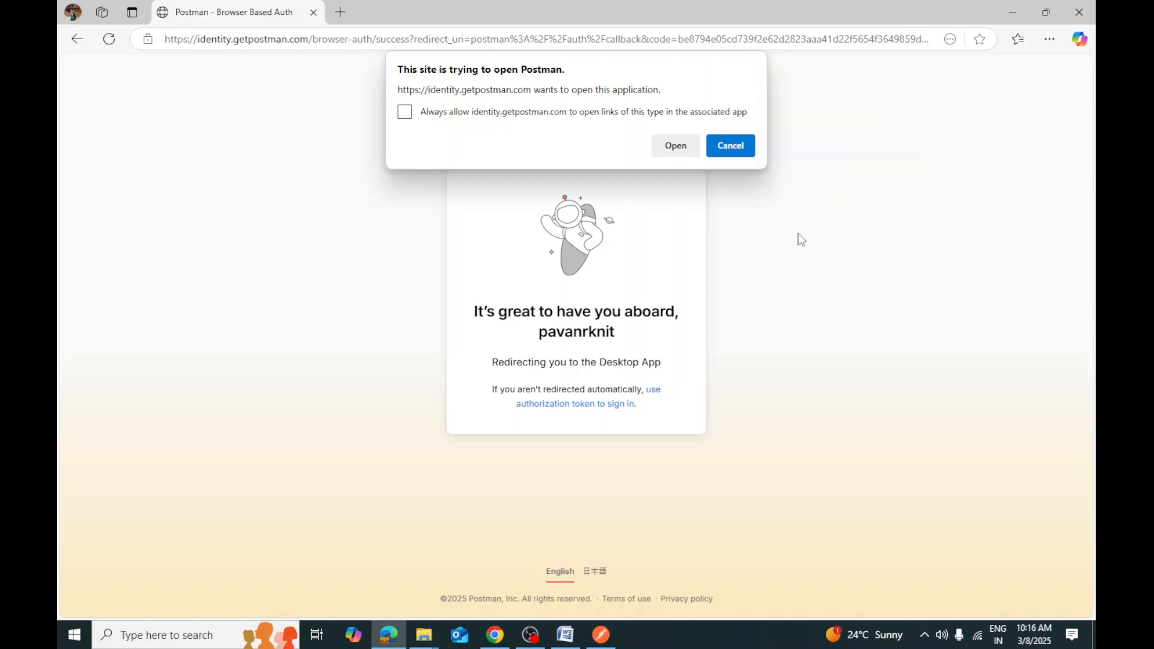
left_click(559, 113)
left_click(658, 149)
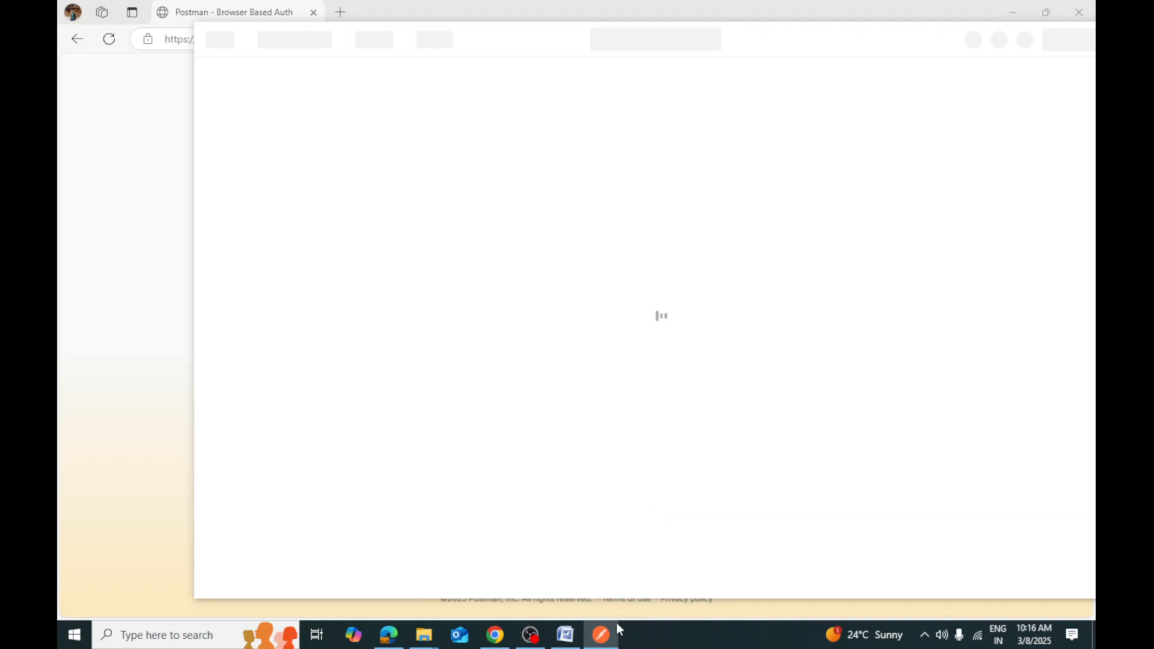
Bring Postman back to the front and allow it through the Windows firewall
left_click(606, 636)
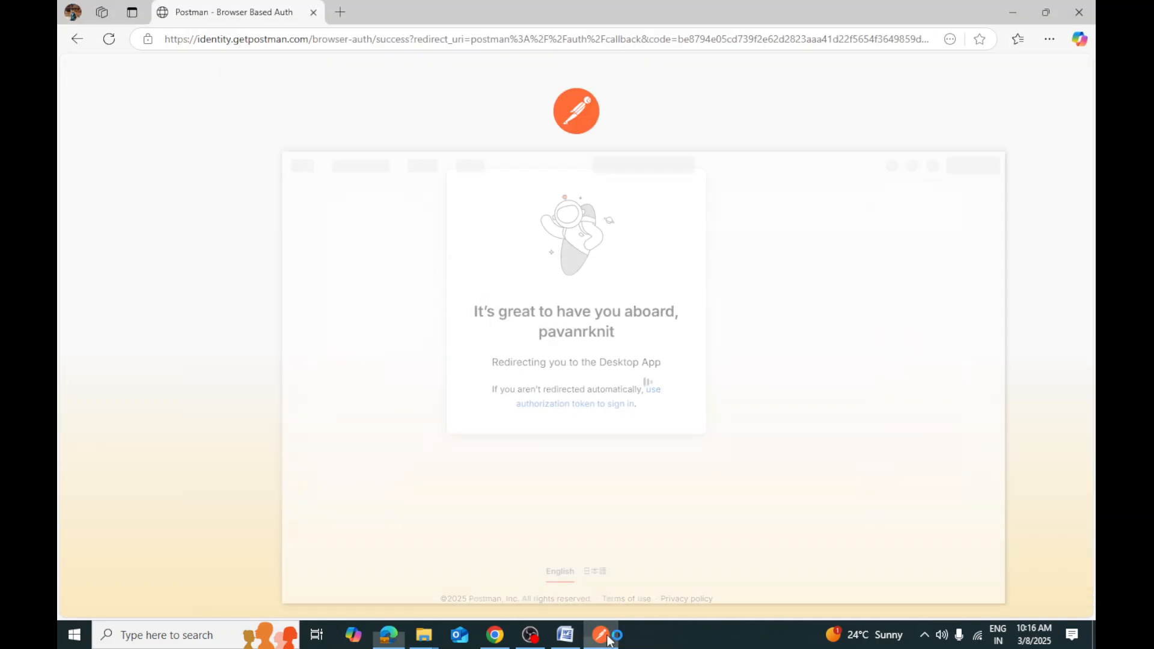
left_click(600, 636)
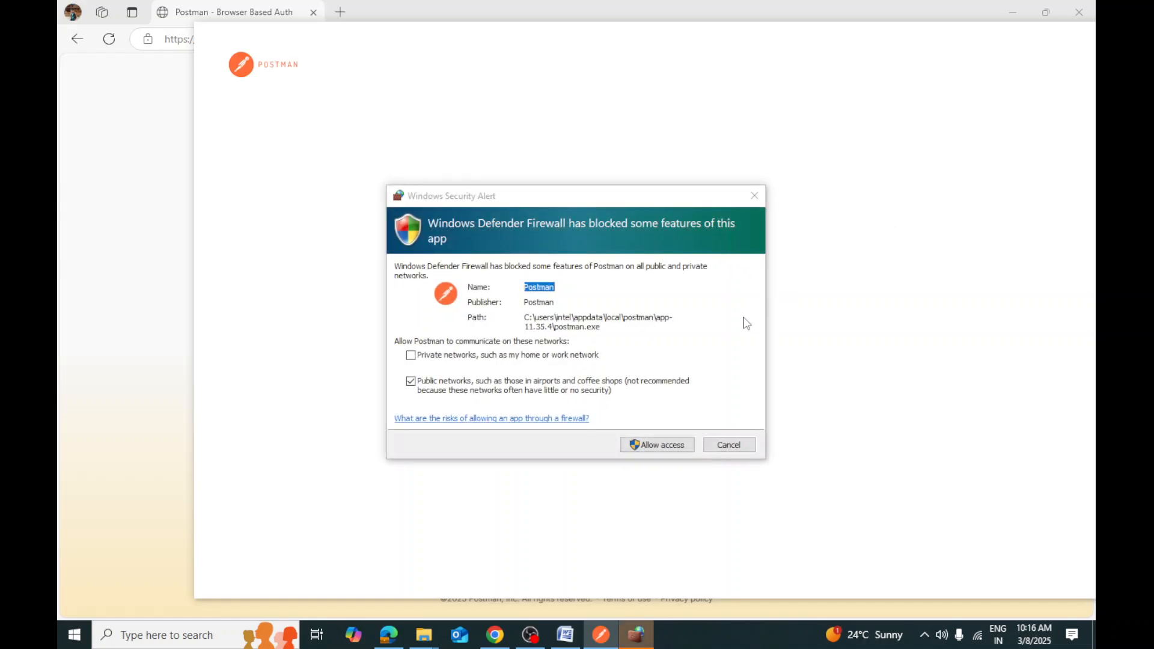
left_click(675, 448)
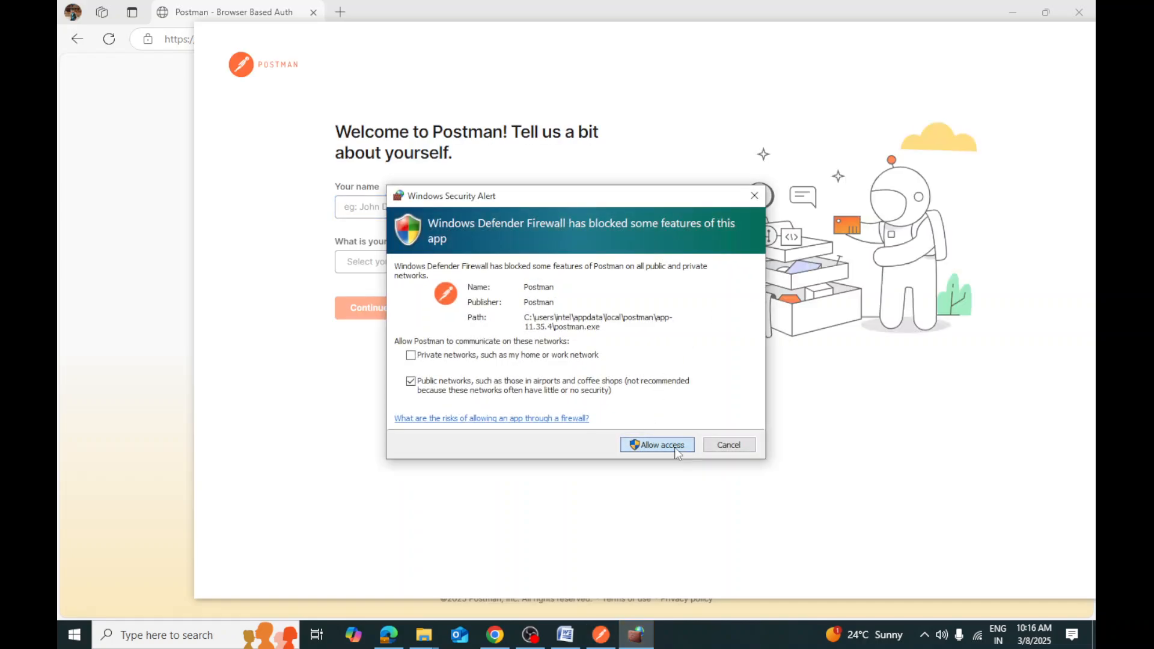
left_click(673, 446)
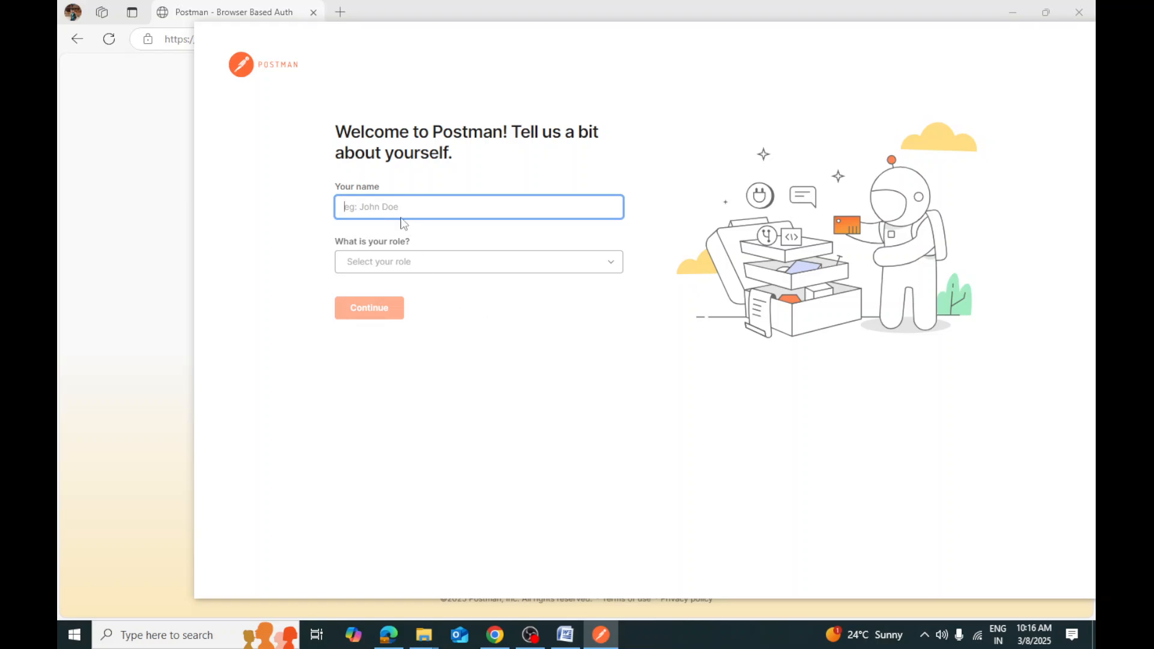
Enter your name, pick the Quality Engineer / Tester role, and continue to My Workspace
type("pavanrknt")
left_click(441, 263)
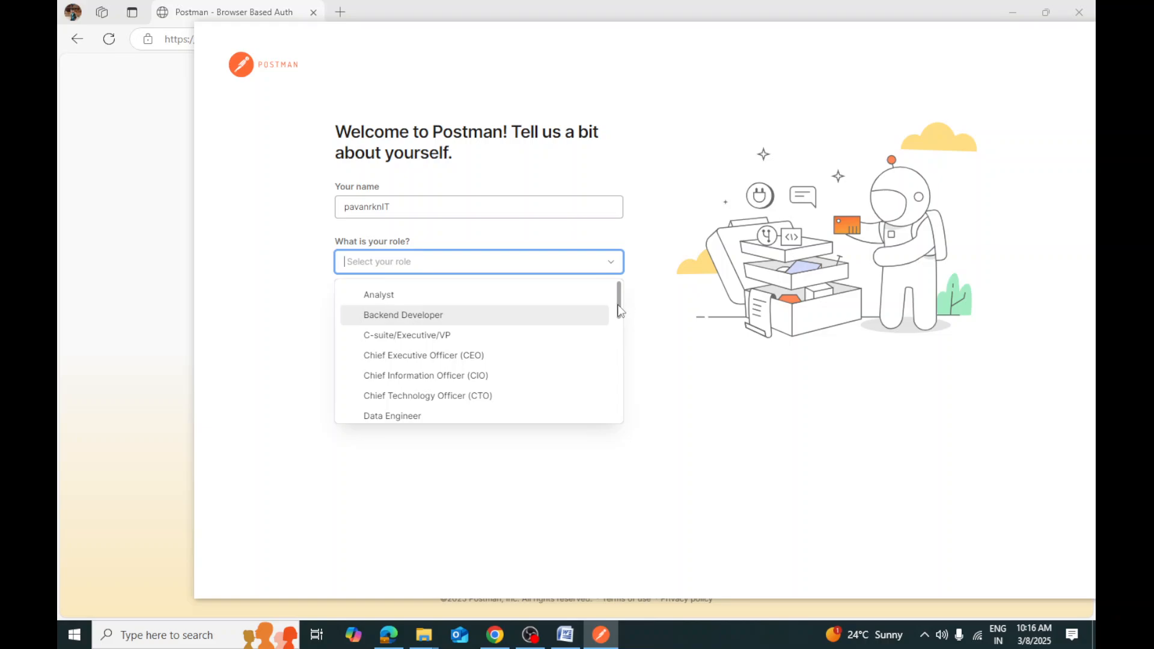
left_click_drag(620, 310, 609, 383)
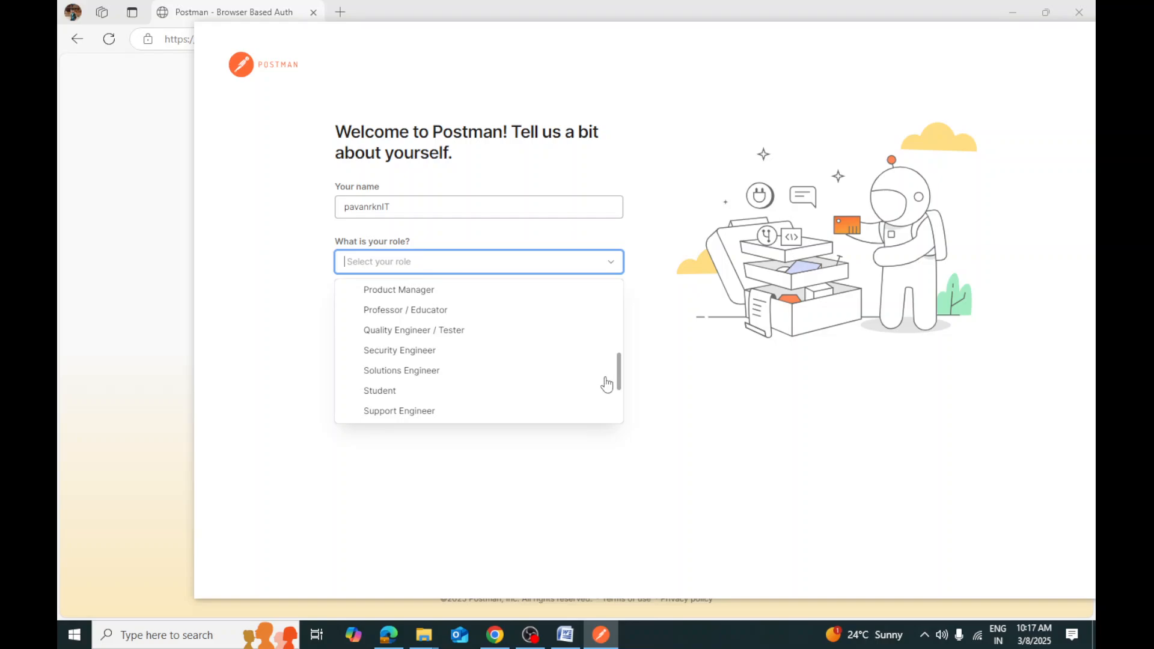
left_click(420, 332)
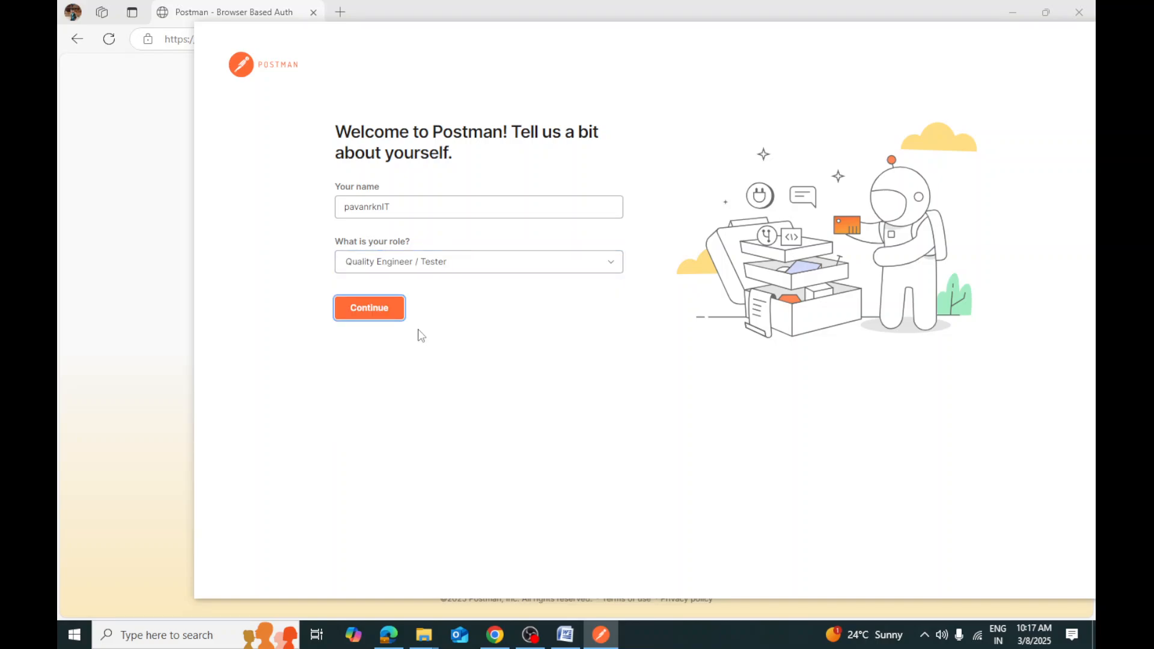
left_click(368, 312)
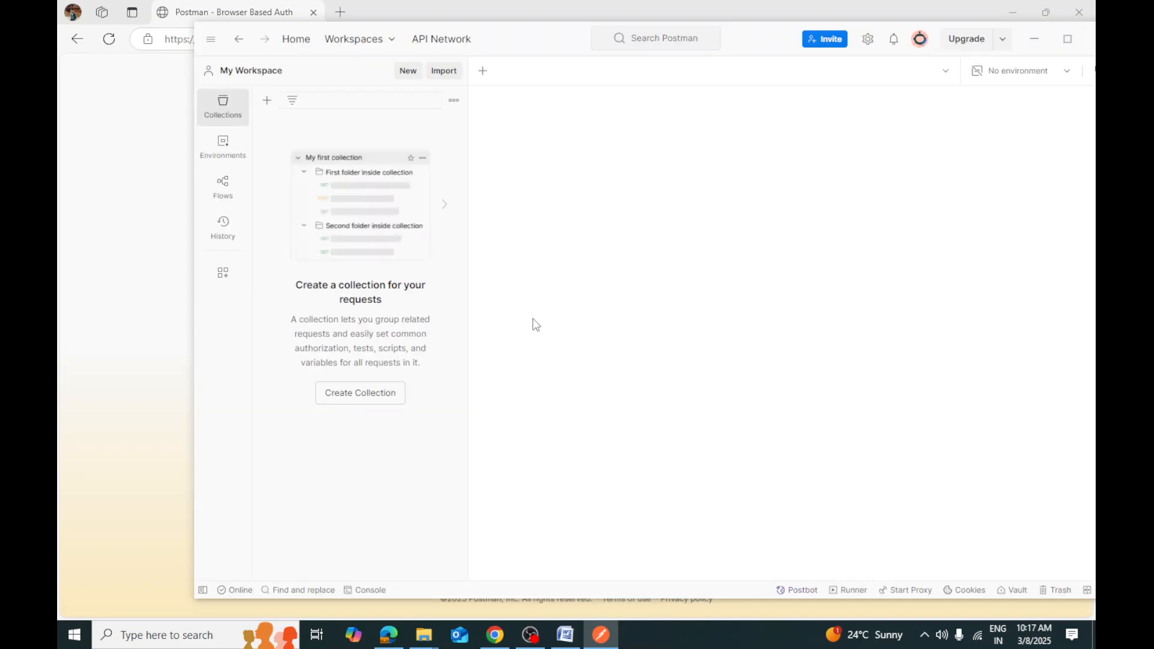
Maximize Postman, exit it via File > Exit, close Edge, and double-click the desktop Postman shortcut
left_click(1067, 38)
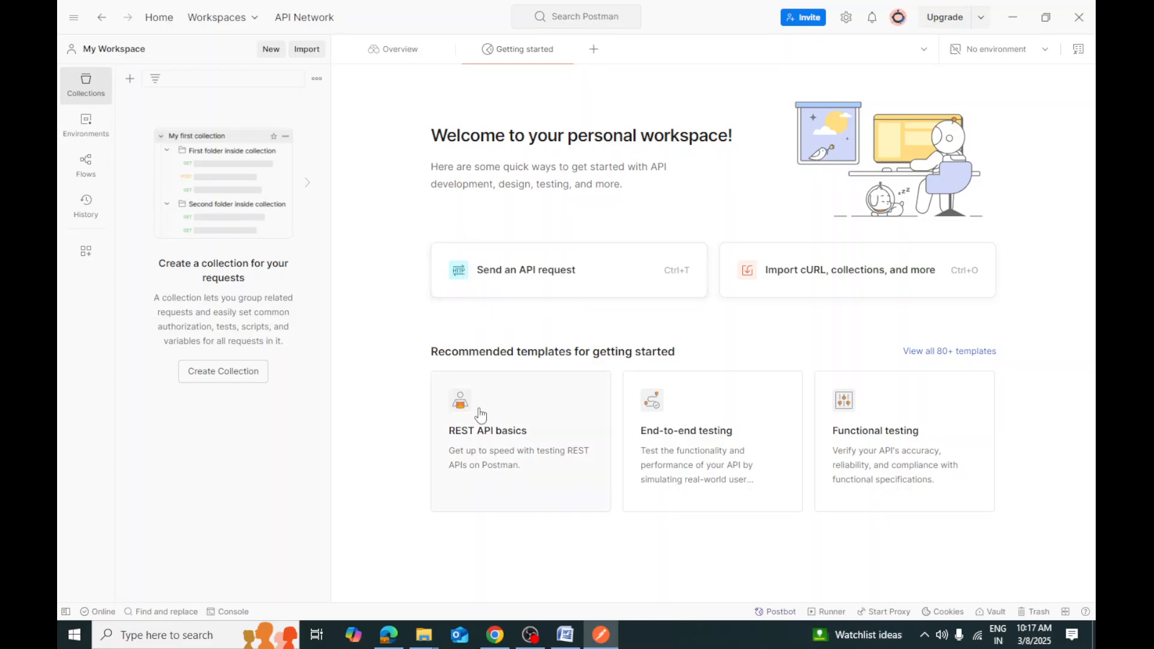
left_click(79, 22)
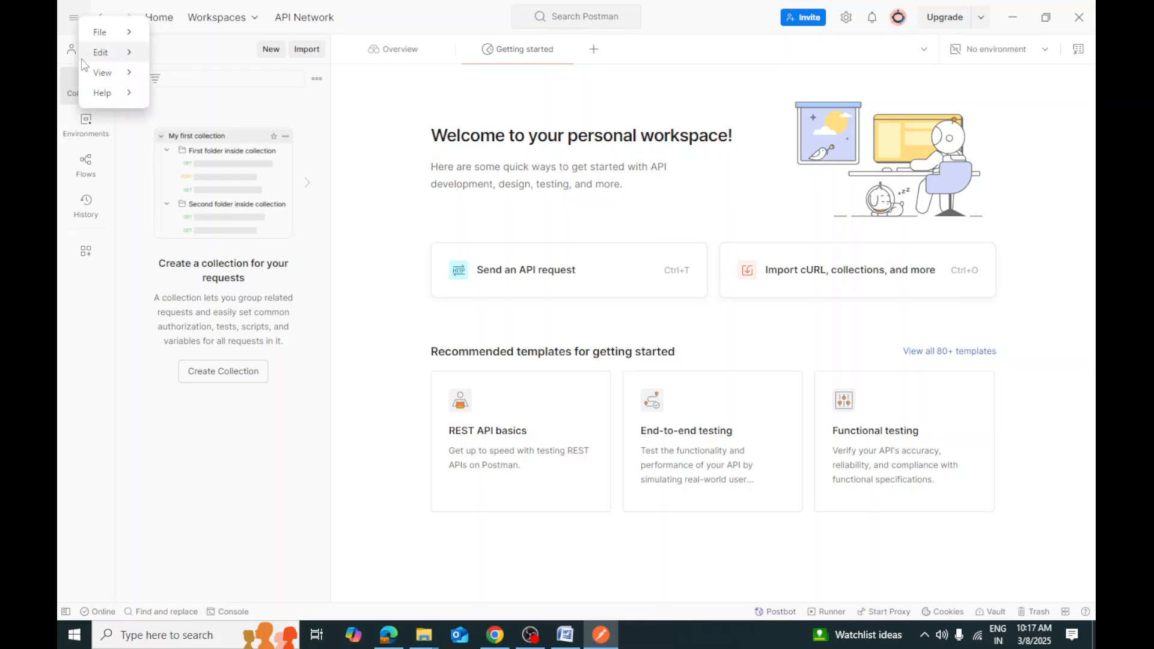
mouse_move(96, 33)
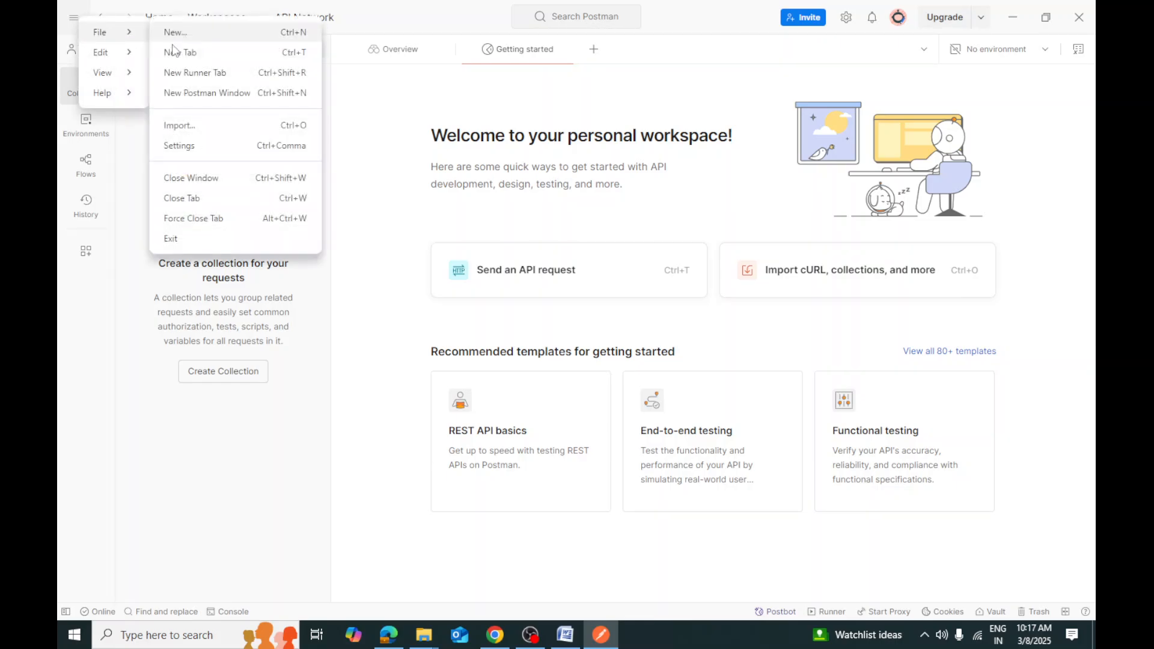
left_click(181, 238)
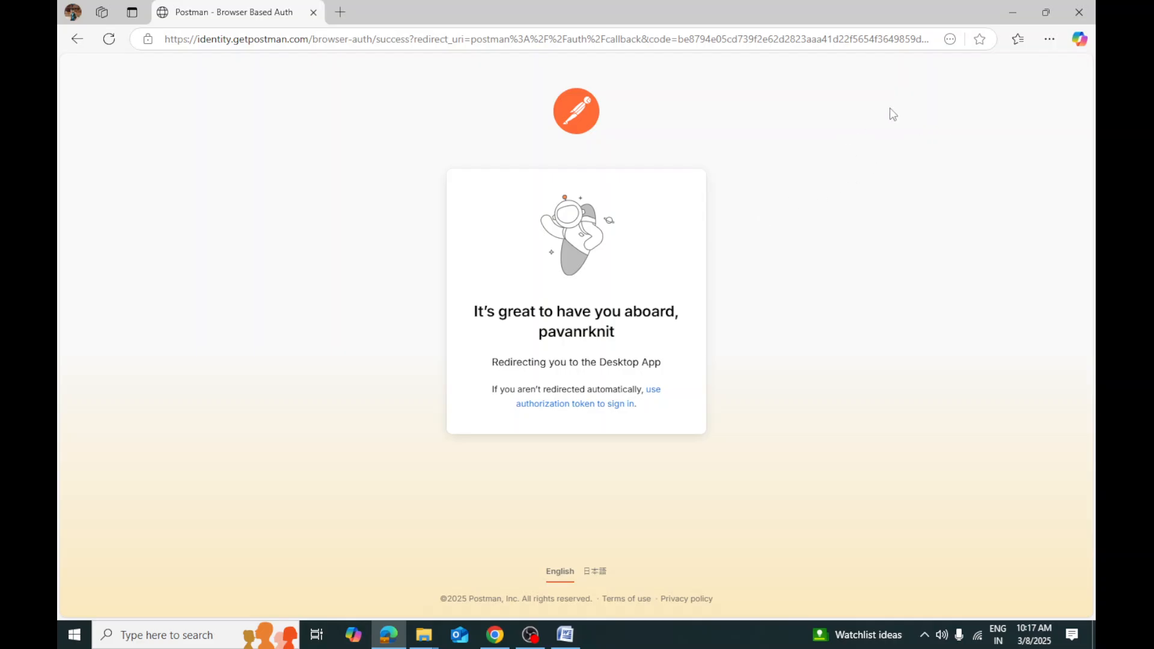
left_click(1079, 12)
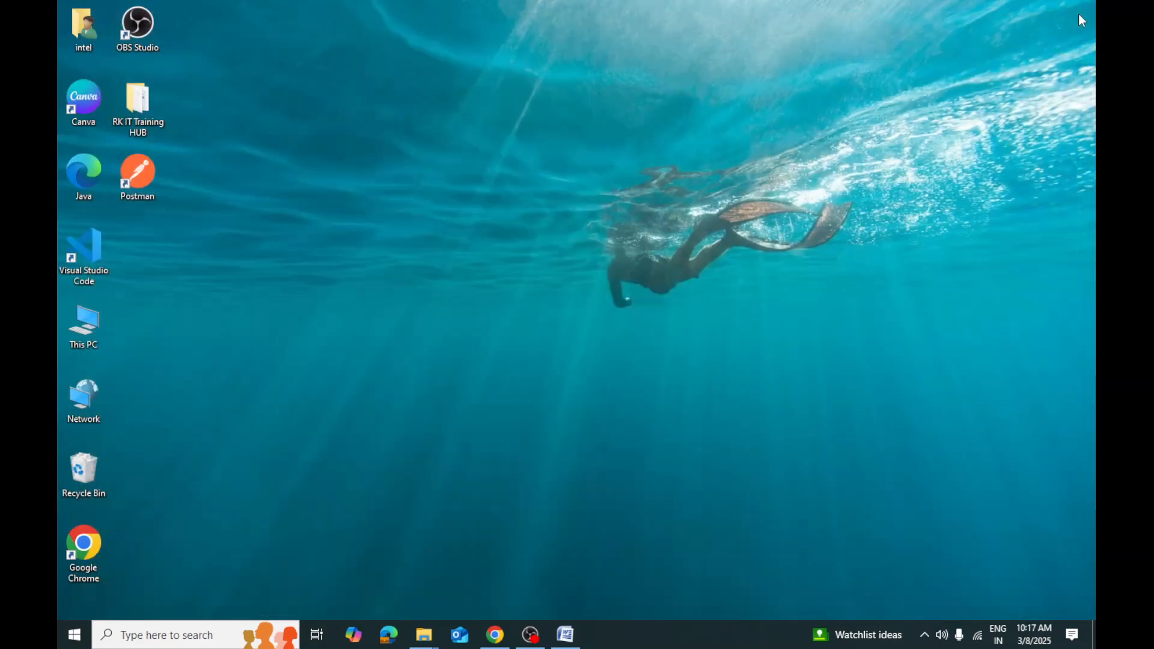
double_click(146, 173)
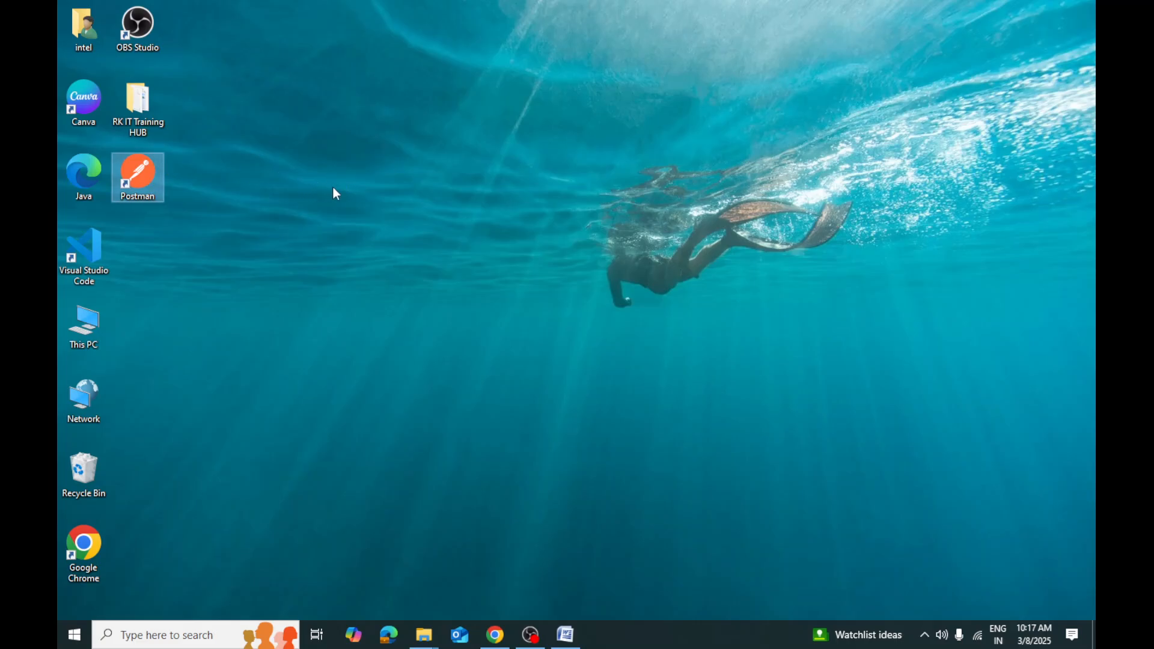